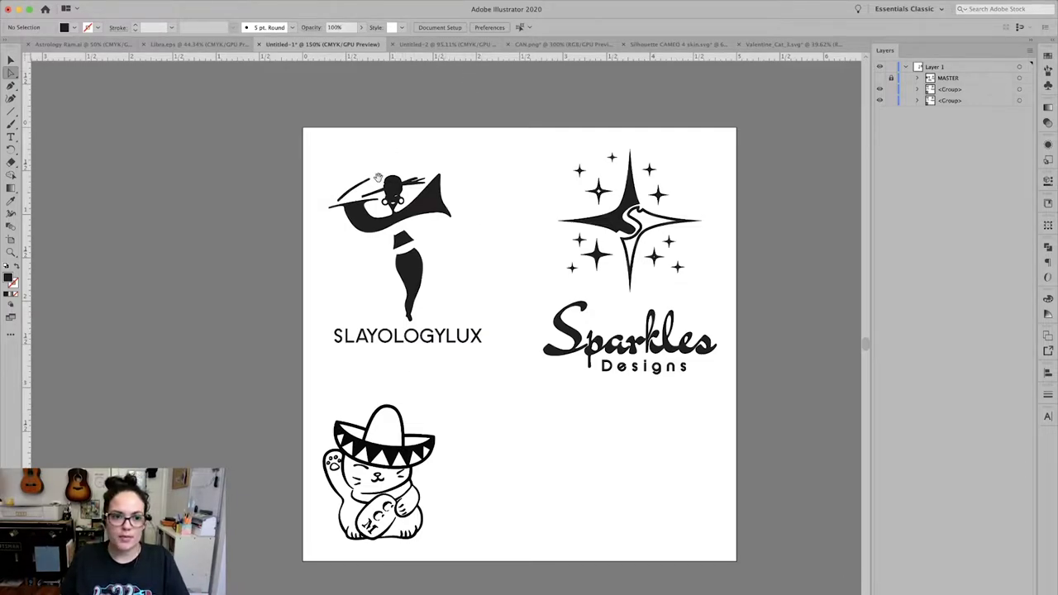
Lock the MASTER layer and hide it, leaving only the three logos visible
{"action": "left_click_drag", "start_coordinate": [363, 169], "coordinate": [441, 196]}
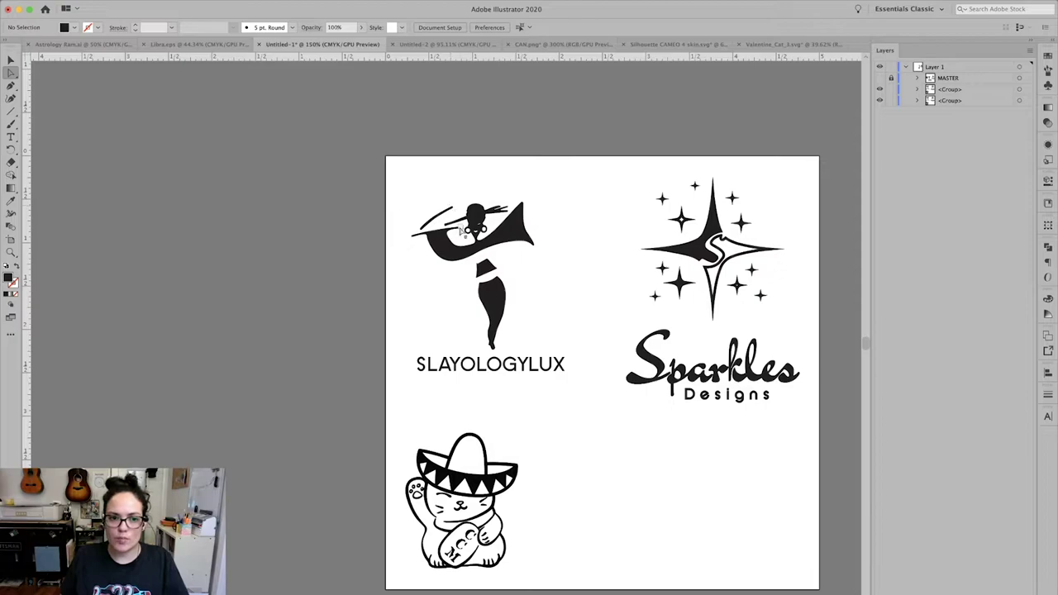
{"action": "left_click", "coordinate": [879, 78]}
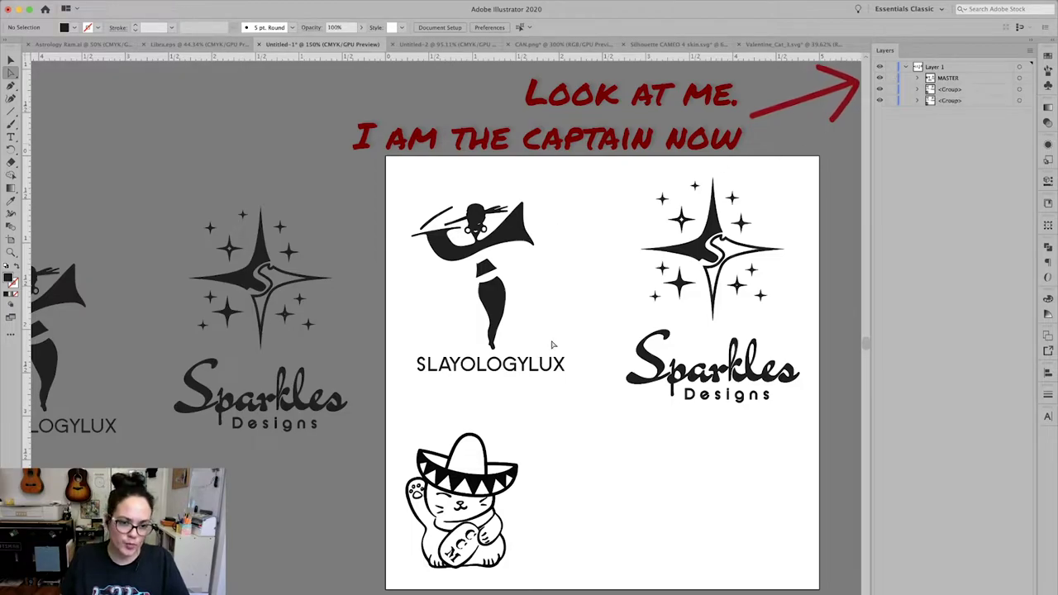
{"action": "left_click", "coordinate": [889, 79]}
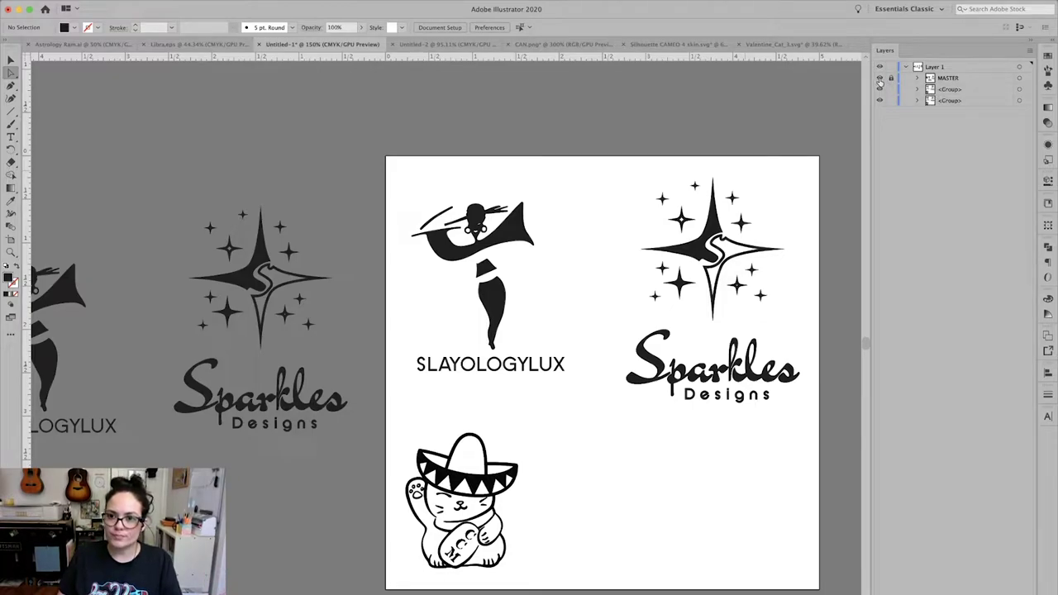
{"action": "left_click", "coordinate": [879, 79]}
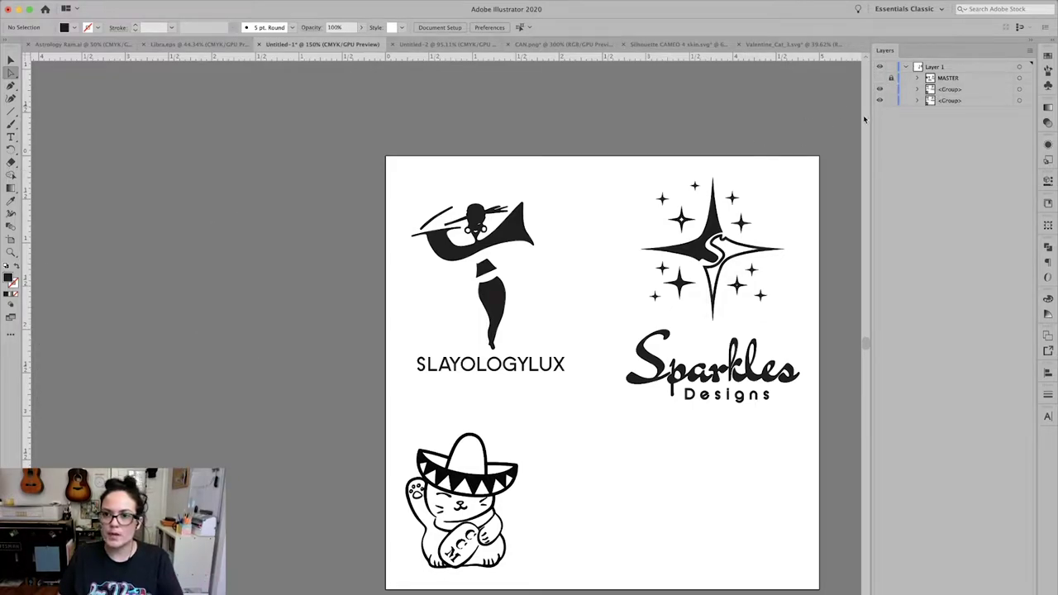
{"action": "scroll", "coordinate": [738, 227], "scroll_direction": "right", "scroll_amount": 3}
{"action": "scroll", "coordinate": [738, 227], "scroll_direction": "down", "scroll_amount": 2}
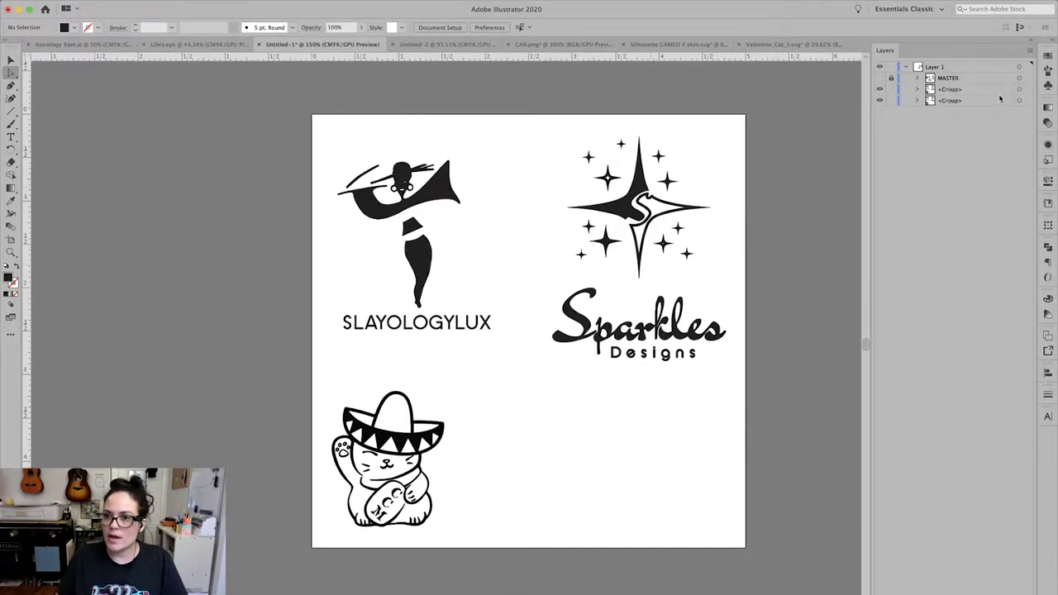
Select all and expand both logo groups in Layers to show their three compound paths each
{"action": "key", "text": "super+a"}
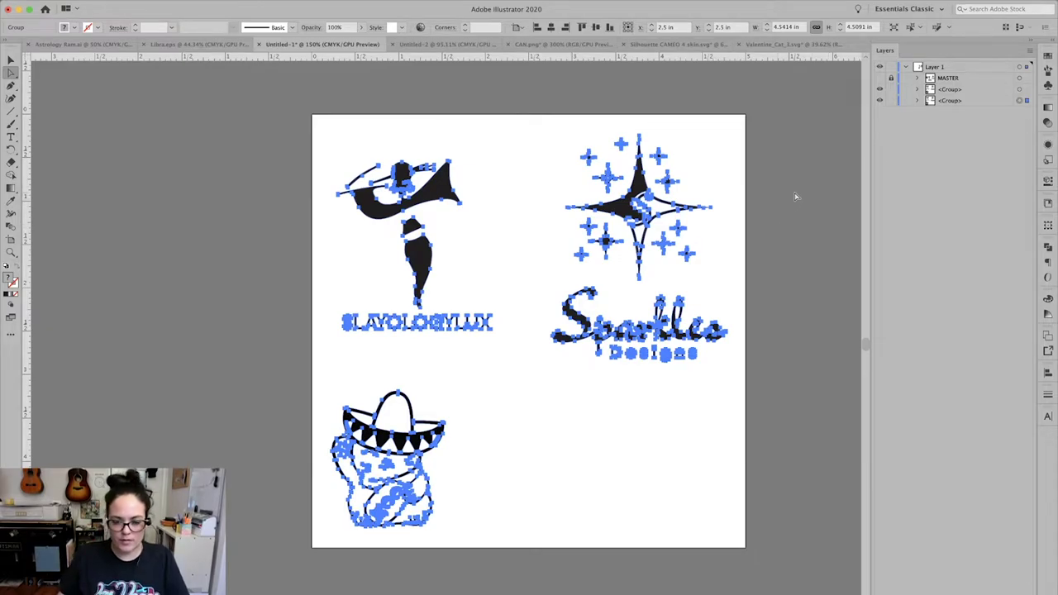
{"action": "left_click", "coordinate": [917, 89]}
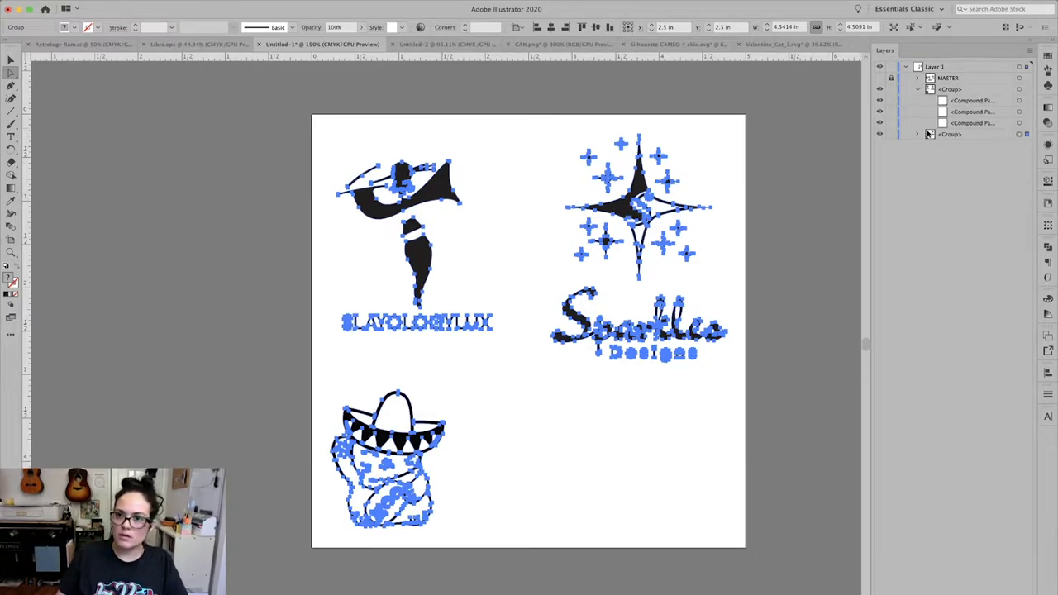
{"action": "left_click", "coordinate": [918, 133]}
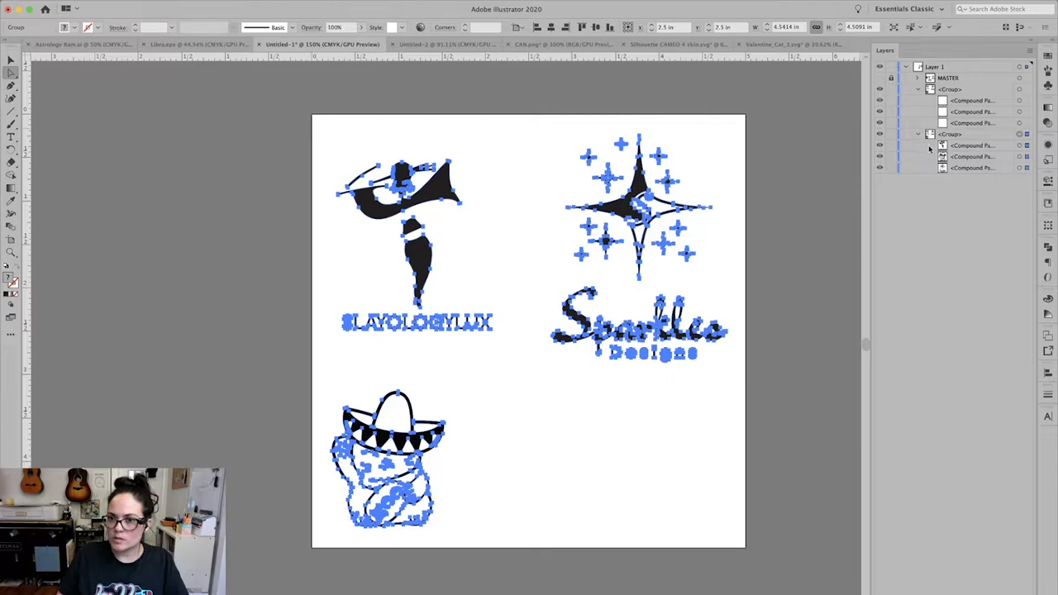
{"action": "left_click", "coordinate": [815, 210]}
{"action": "key", "text": "super+a"}
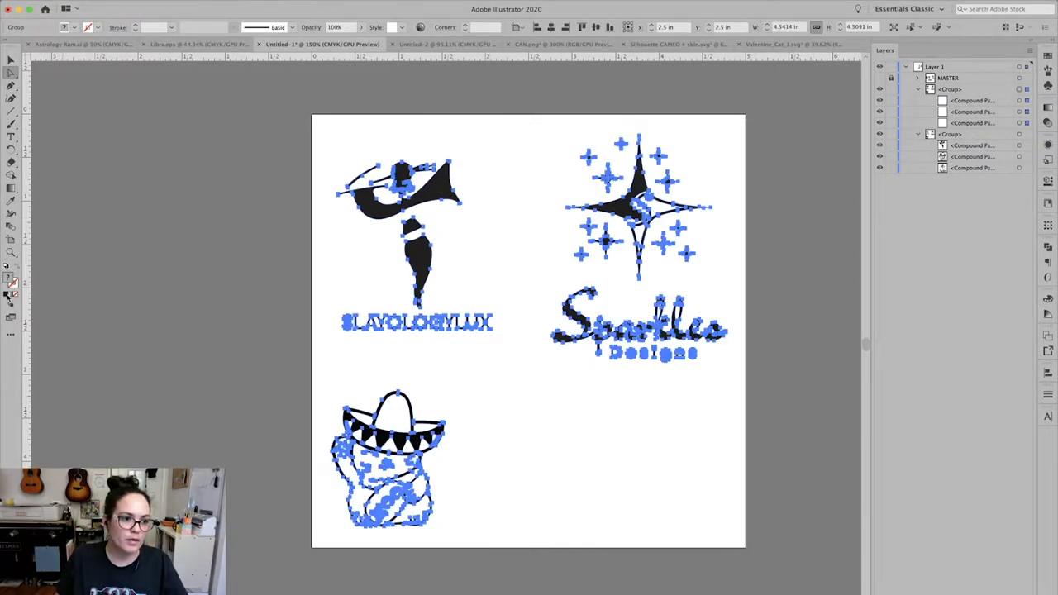
{"action": "left_click", "coordinate": [128, 274]}
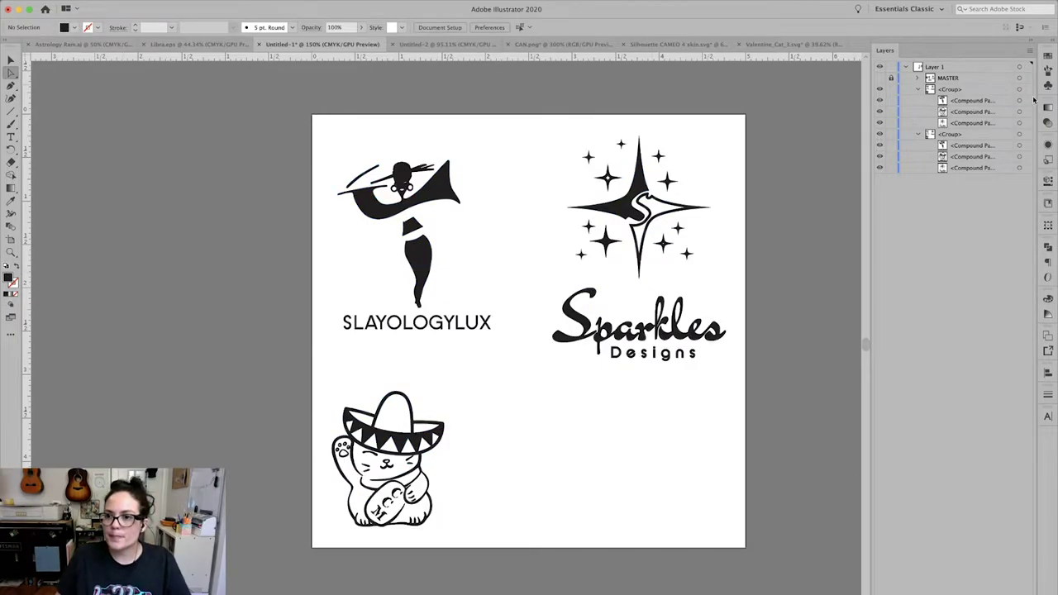
{"action": "key", "text": "super+a"}
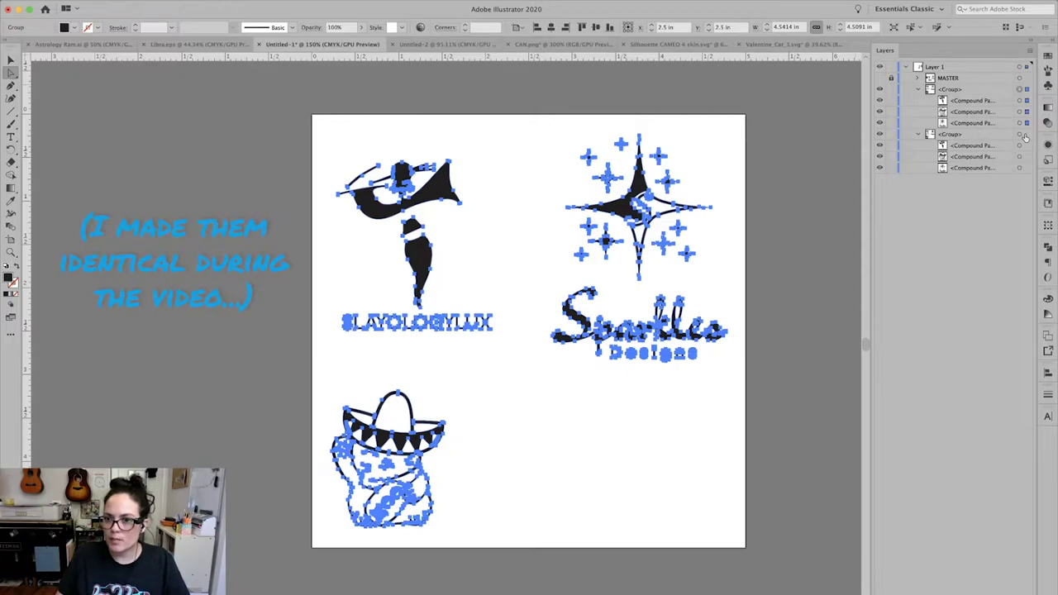
{"action": "left_click", "coordinate": [1025, 134]}
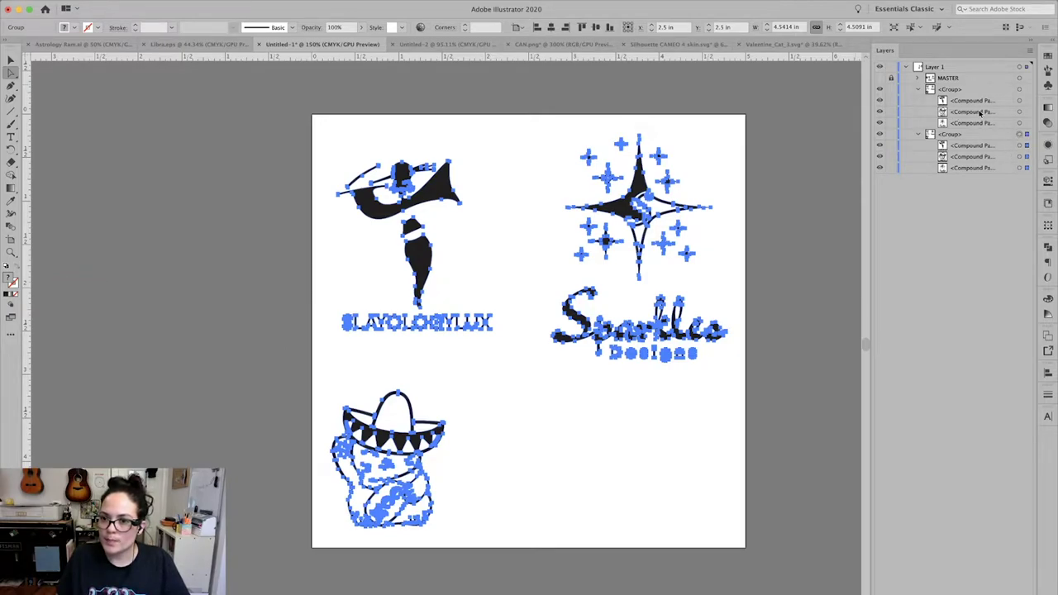
Release the sombrero cat's compound path into separate paths via Object > Compound Path > Release
{"action": "left_click", "coordinate": [919, 90]}
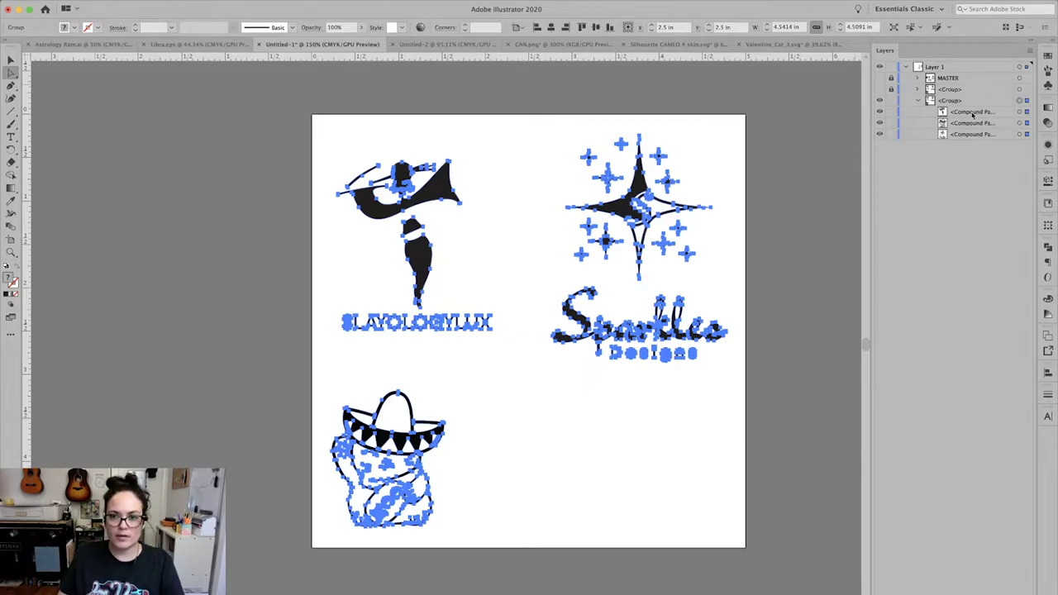
{"action": "left_click", "coordinate": [1013, 124]}
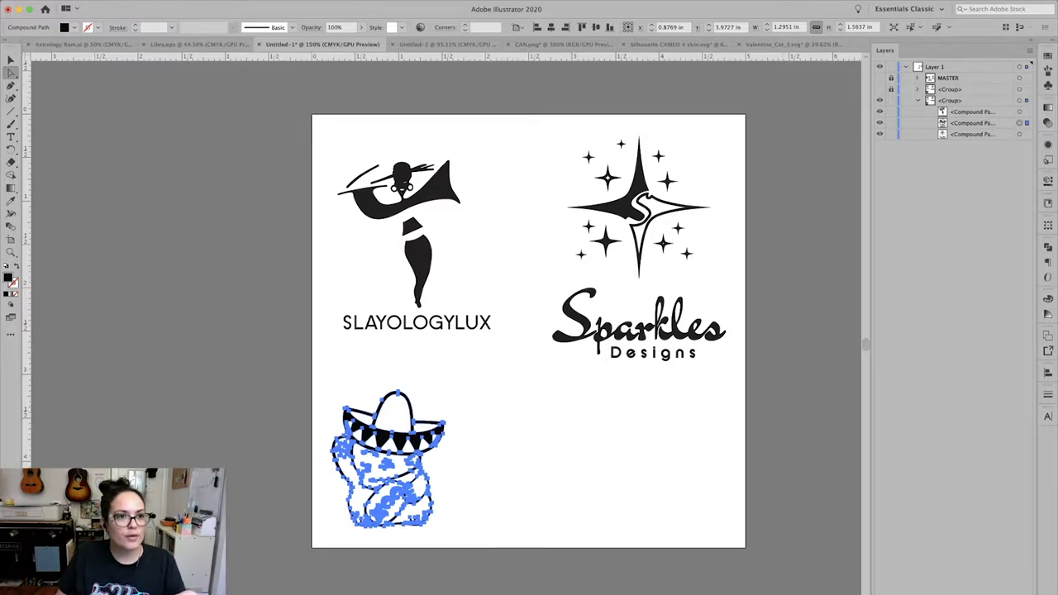
{"action": "left_click", "coordinate": [116, 0]}
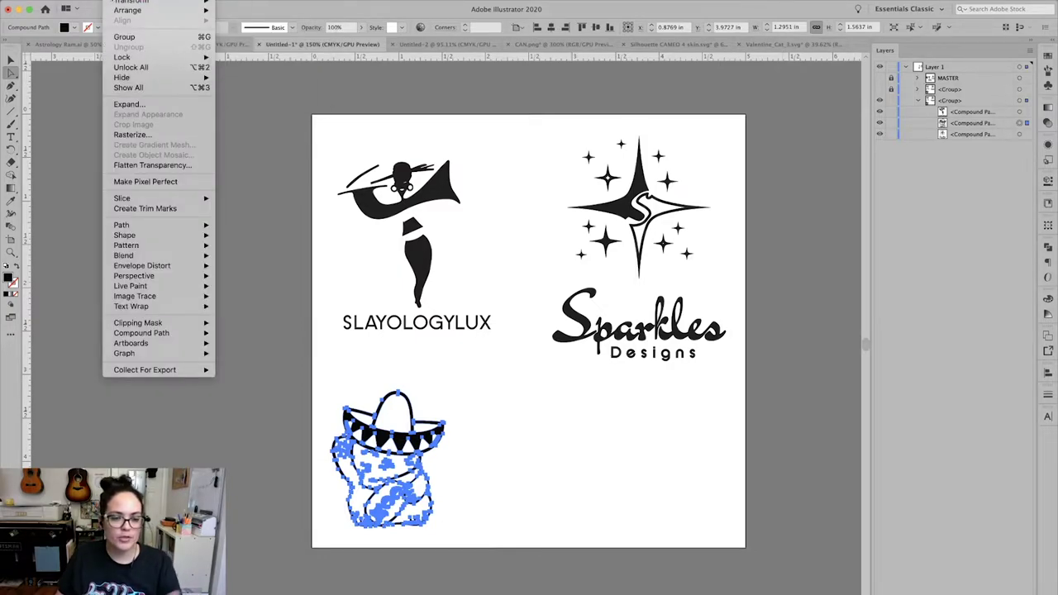
{"action": "mouse_move", "coordinate": [174, 336]}
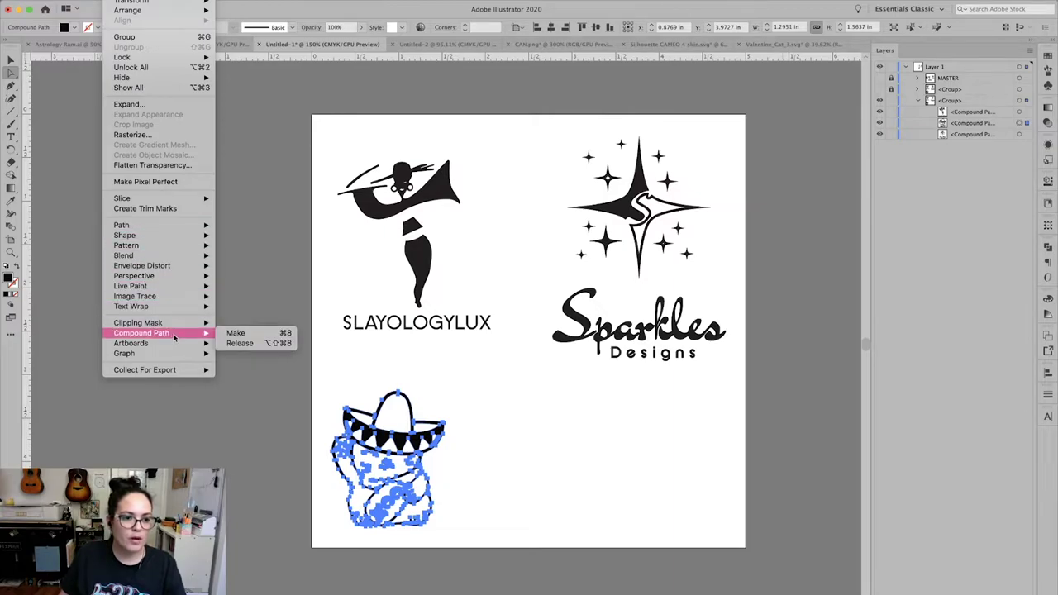
{"action": "left_click", "coordinate": [242, 343]}
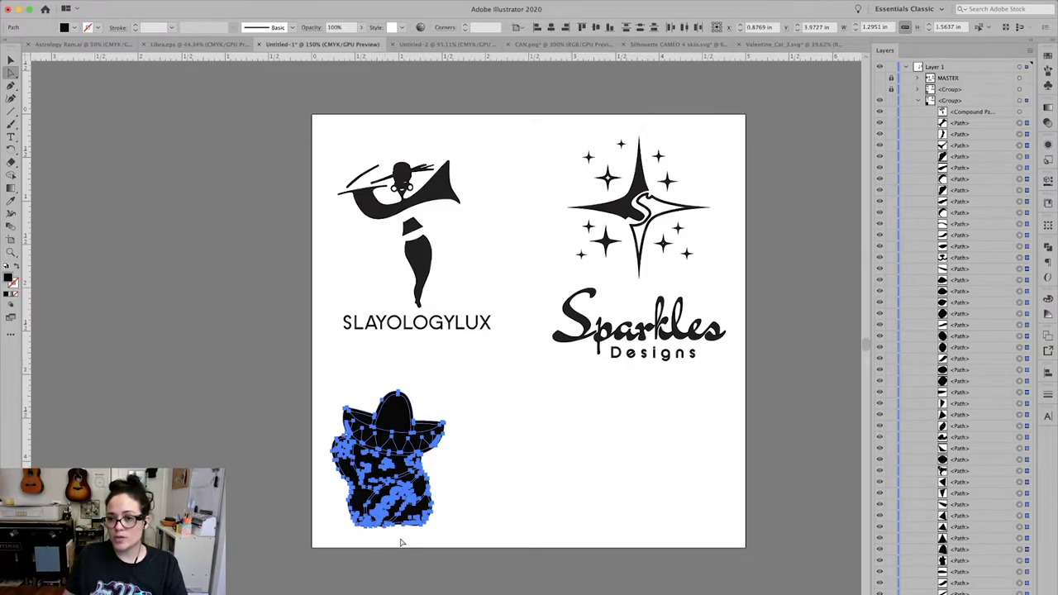
Select all the cat's released paths, check their outlines, and keep them solid black with no stroke
{"action": "left_click_drag", "start_coordinate": [447, 463], "coordinate": [337, 393]}
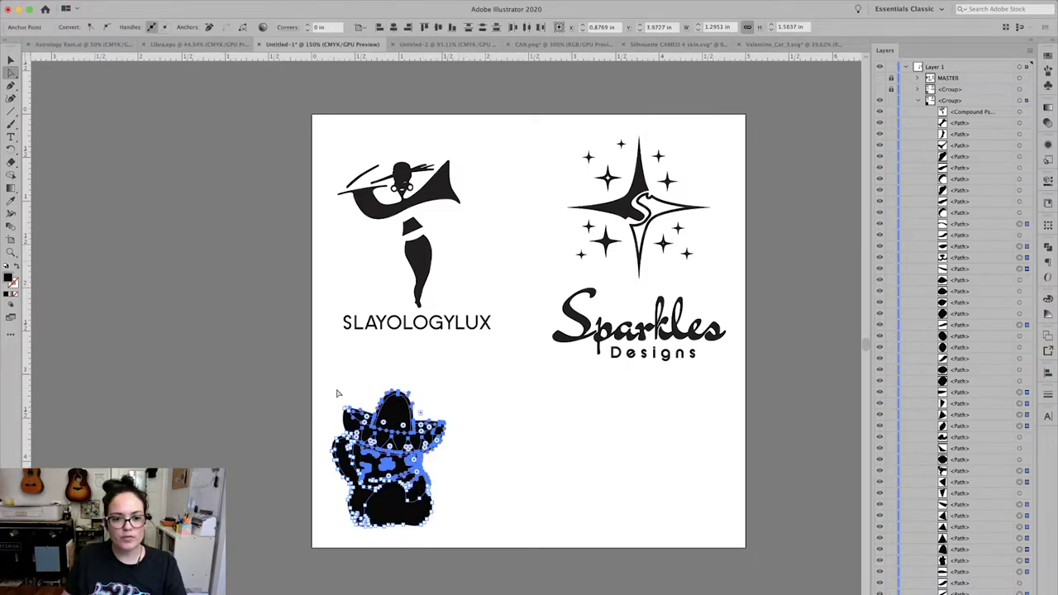
{"action": "left_click", "coordinate": [535, 495]}
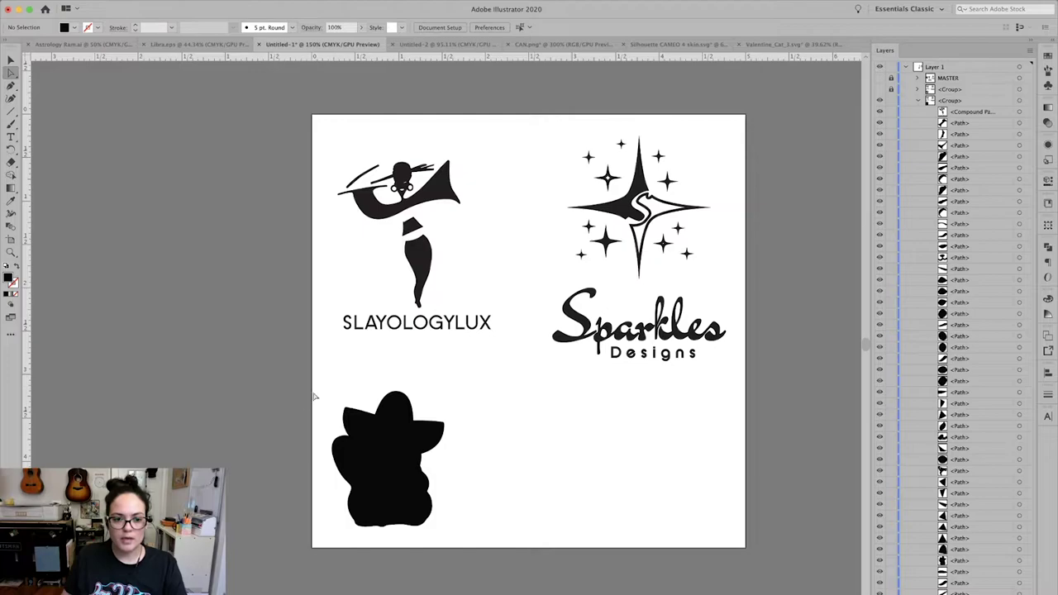
{"action": "left_click_drag", "start_coordinate": [300, 344], "coordinate": [497, 561]}
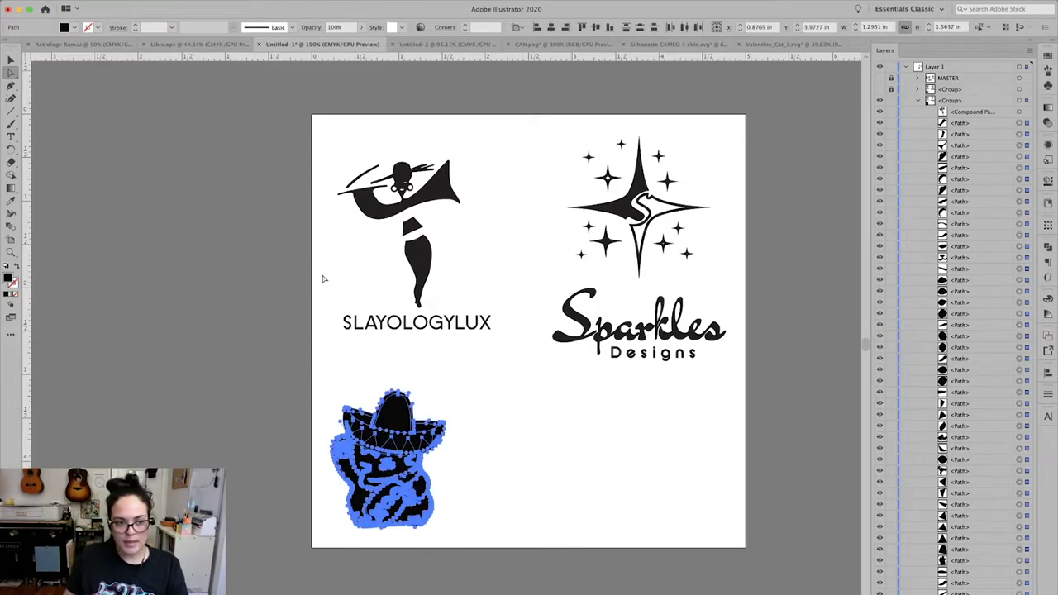
{"action": "left_click", "coordinate": [17, 271]}
{"action": "left_click", "coordinate": [304, 468]}
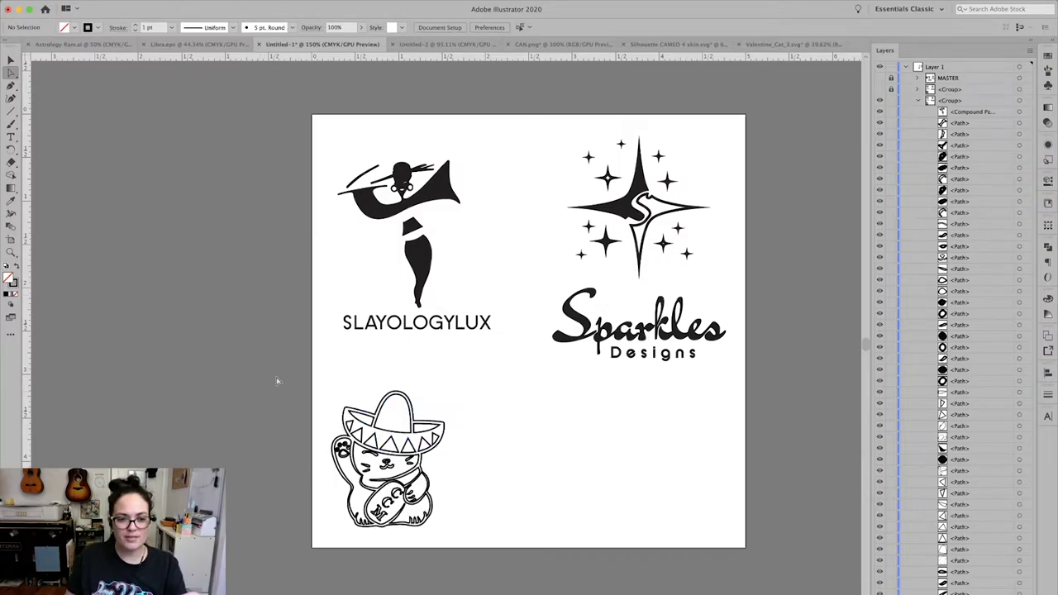
{"action": "left_click_drag", "start_coordinate": [318, 377], "coordinate": [475, 545]}
{"action": "left_click", "coordinate": [18, 268]}
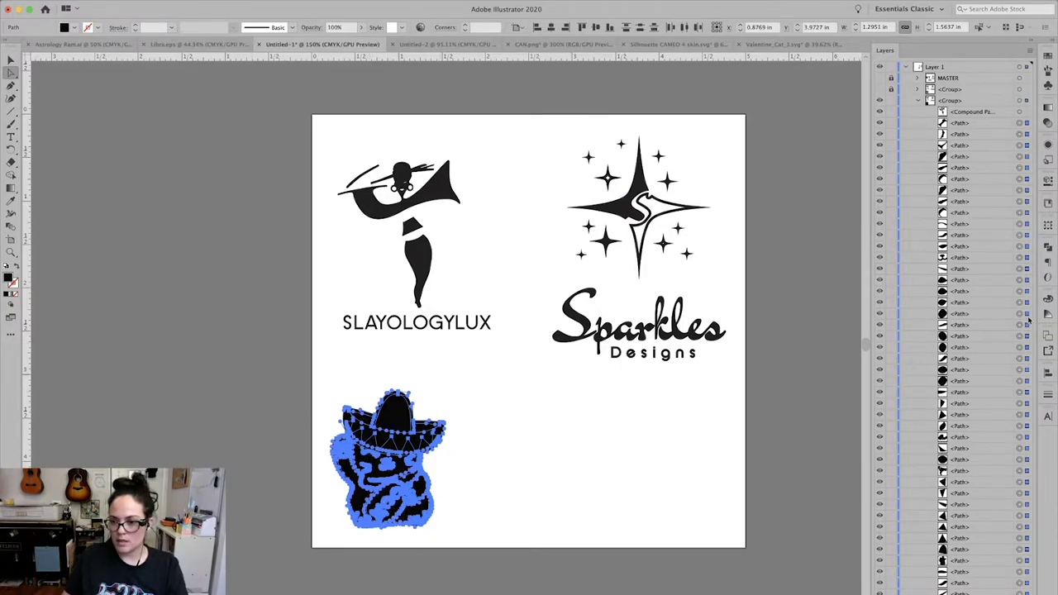
Unite the cat's paths into one solid black silhouette with Pathfinder
{"action": "left_click", "coordinate": [1047, 247]}
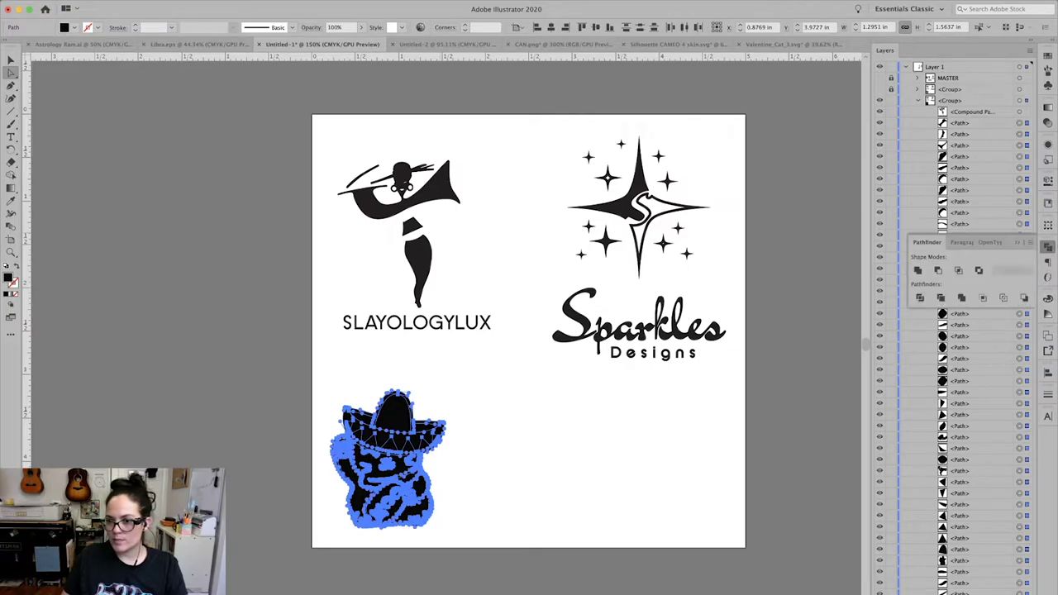
{"action": "left_click", "coordinate": [917, 271]}
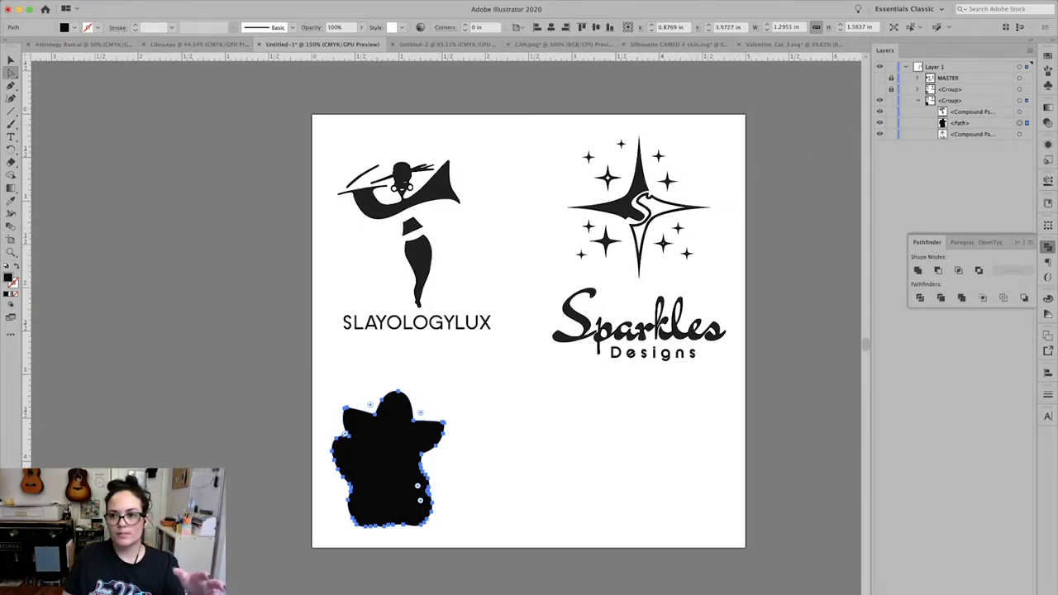
{"action": "left_click", "coordinate": [1022, 123]}
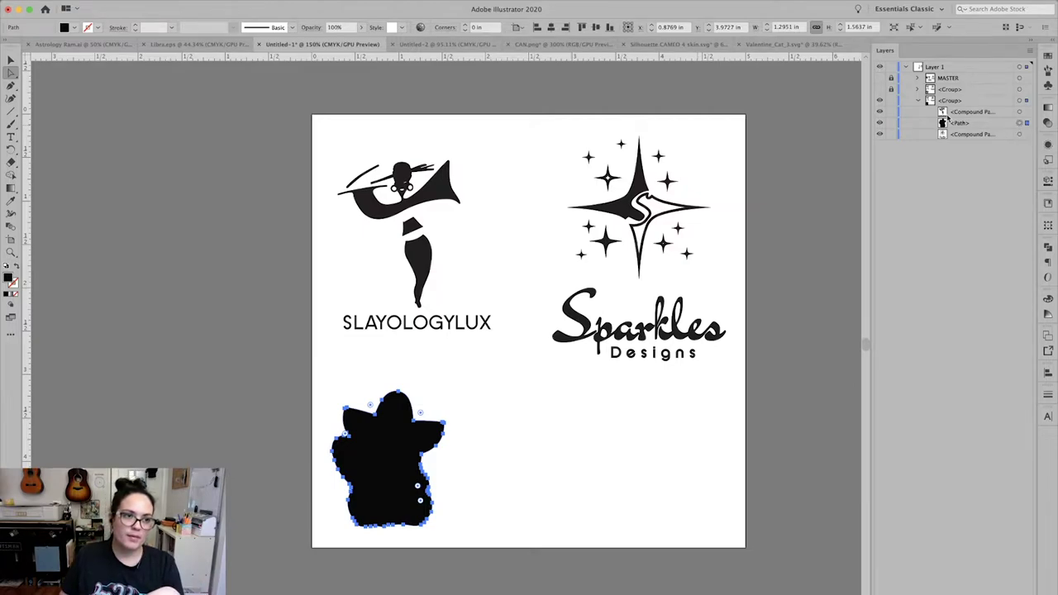
{"action": "left_click", "coordinate": [124, 0]}
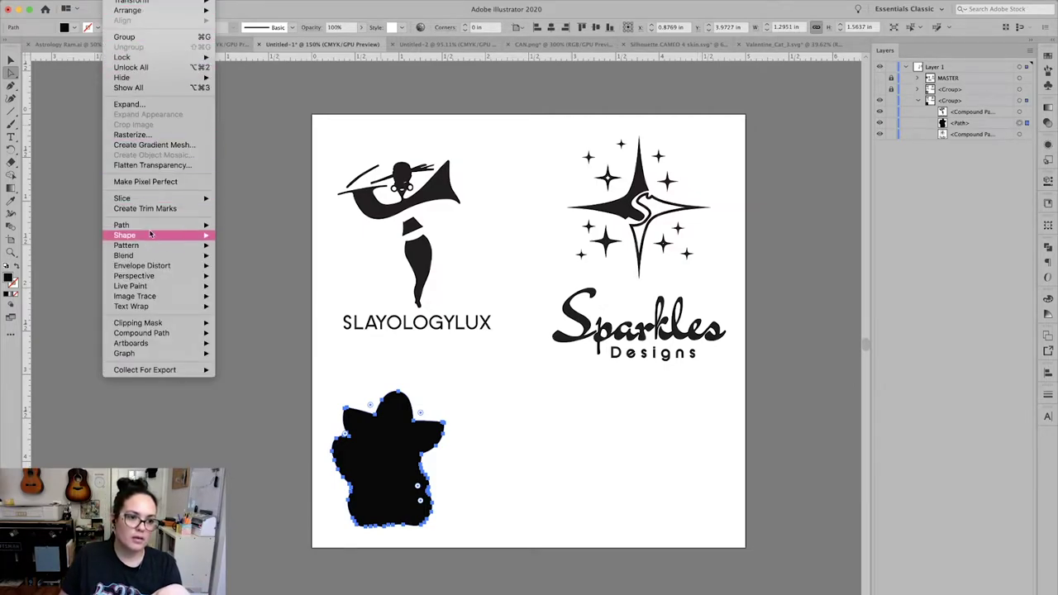
Offset the cat silhouette outward by 0.2 in
{"action": "mouse_move", "coordinate": [155, 227]}
{"action": "left_click", "coordinate": [247, 262]}
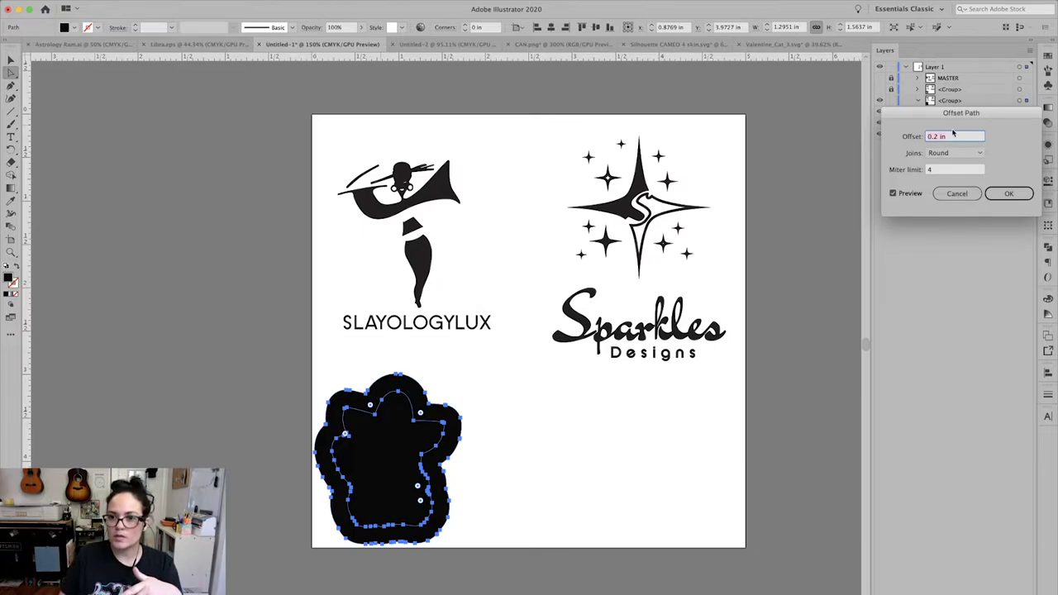
{"action": "left_click", "coordinate": [1017, 199]}
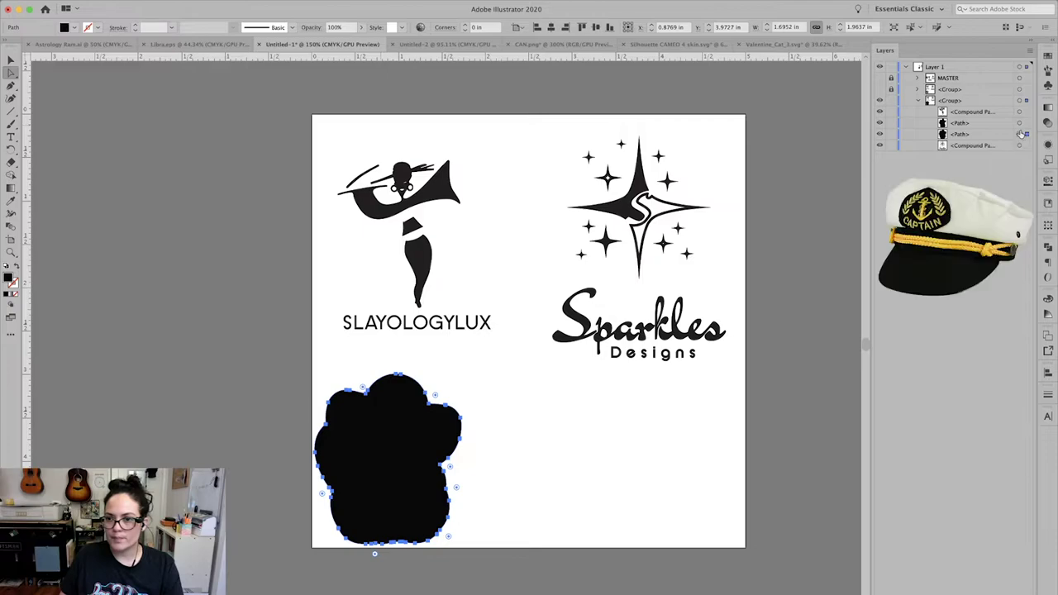
Unite the original and offset paths into one rounded black backing shape, checking it in Outline view
{"action": "left_click", "coordinate": [1019, 122]}
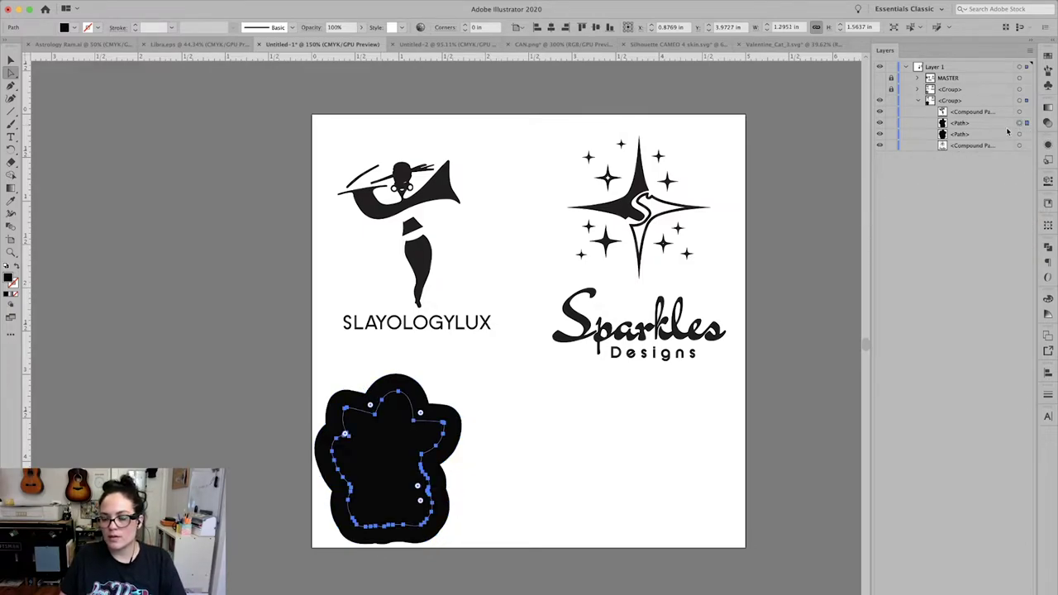
{"action": "left_click", "coordinate": [972, 123]}
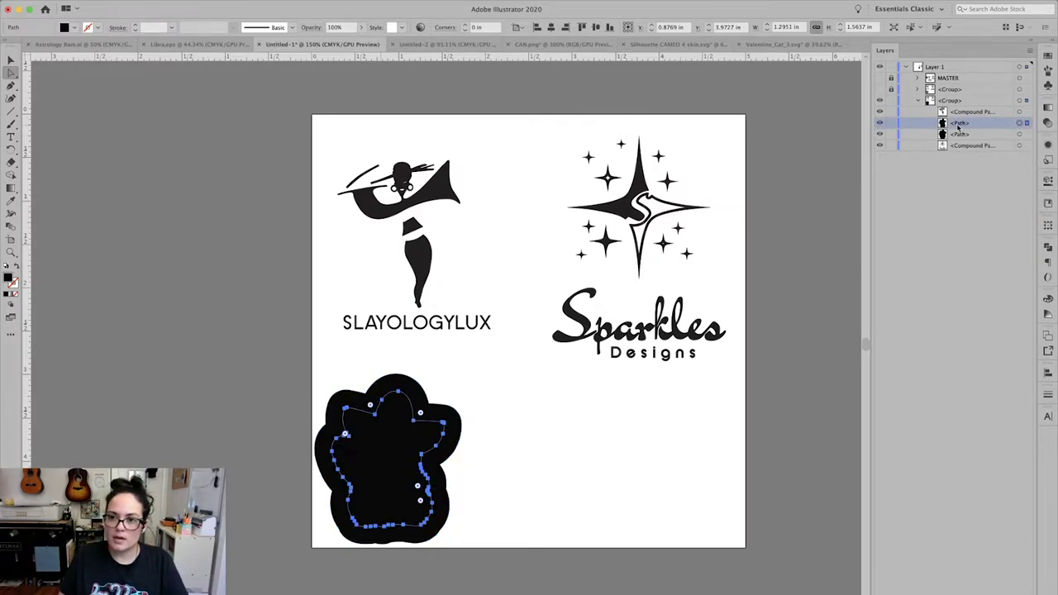
{"action": "left_click", "coordinate": [1018, 134]}
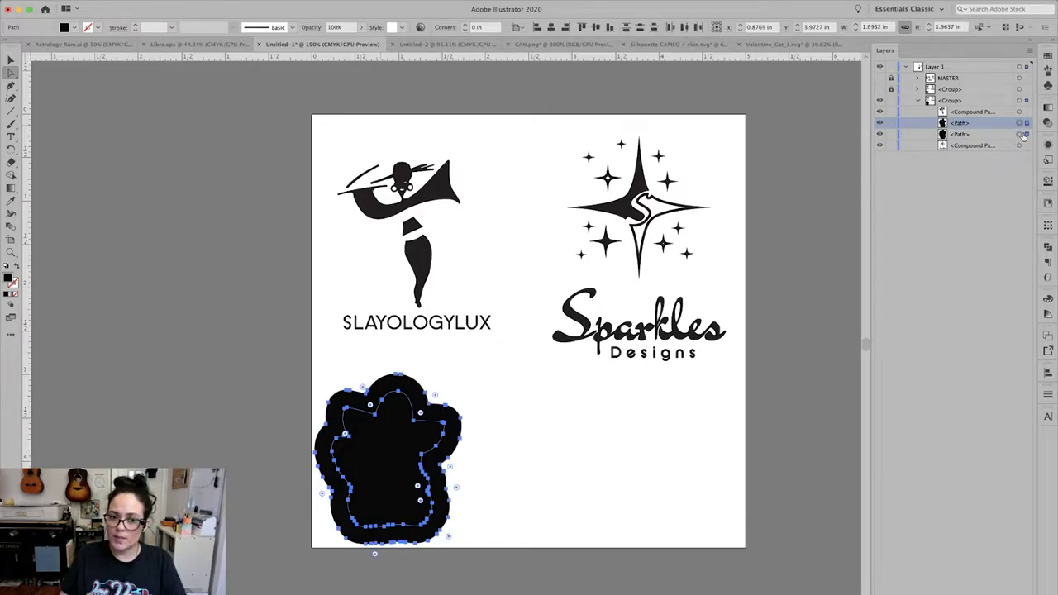
{"action": "left_click", "coordinate": [1018, 124], "text": "shift"}
{"action": "left_click", "coordinate": [1018, 124]}
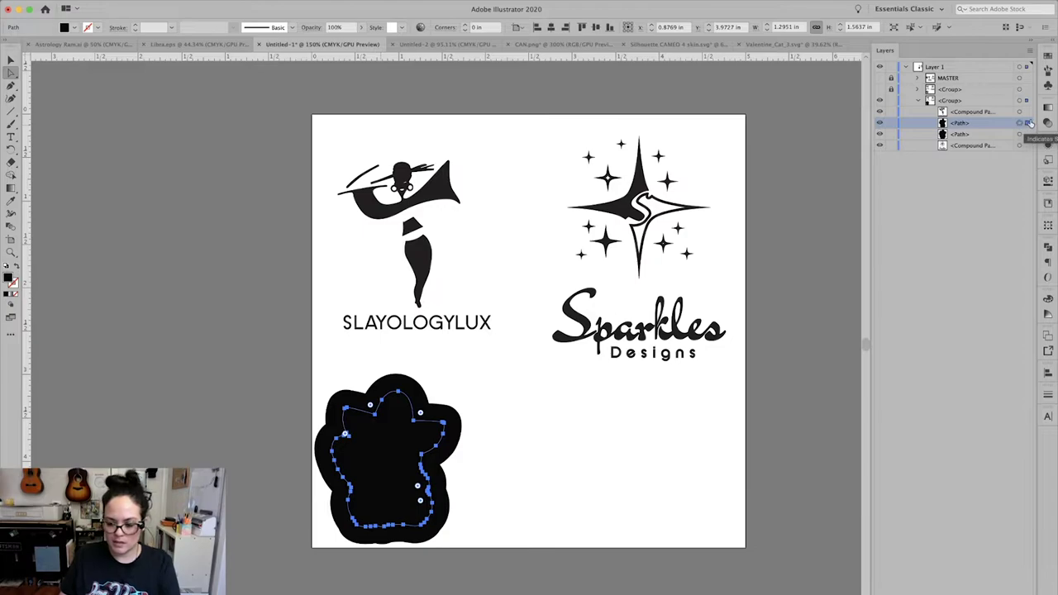
{"action": "left_click", "coordinate": [1019, 135], "text": "shift"}
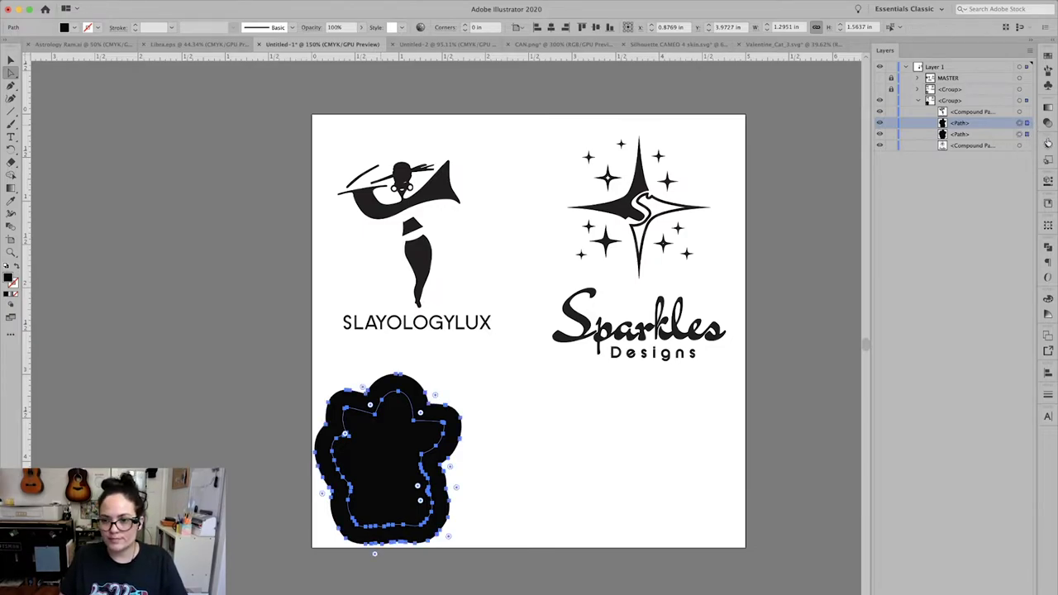
{"action": "left_click", "coordinate": [1047, 246]}
{"action": "left_click", "coordinate": [917, 270]}
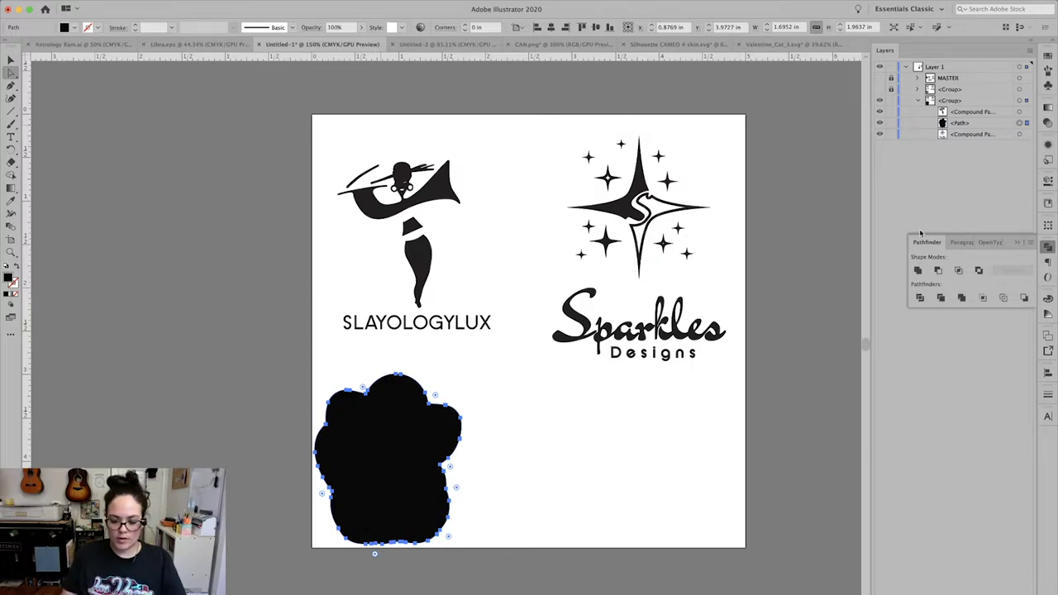
{"action": "key", "text": "super+y"}
{"action": "left_click", "coordinate": [529, 497]}
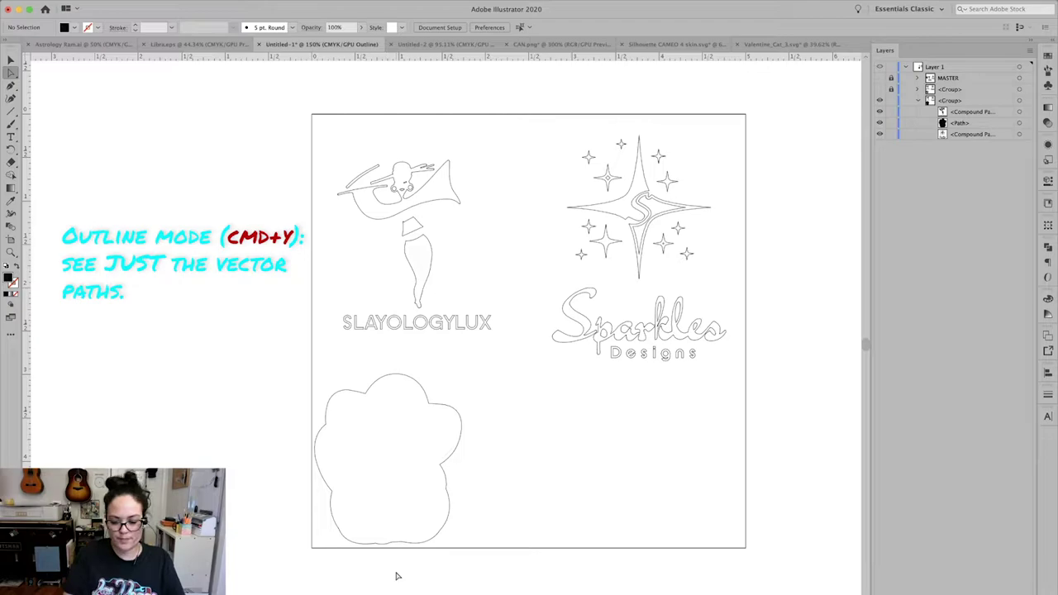
{"action": "key", "text": "super+y"}
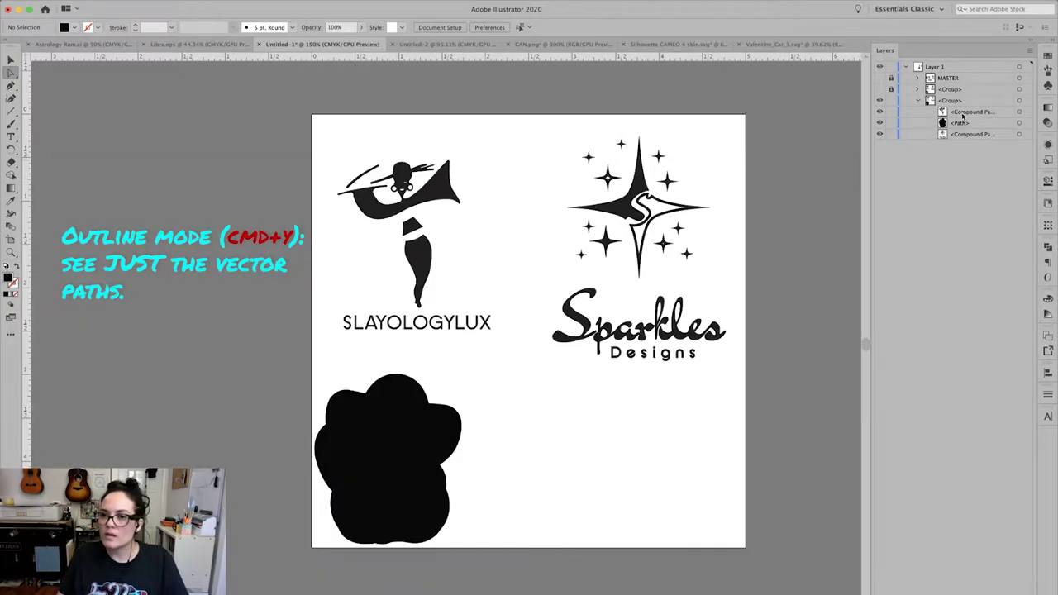
Unlock and show the detailed cat group, then select it together with the black offset backing
{"action": "left_click", "coordinate": [892, 89]}
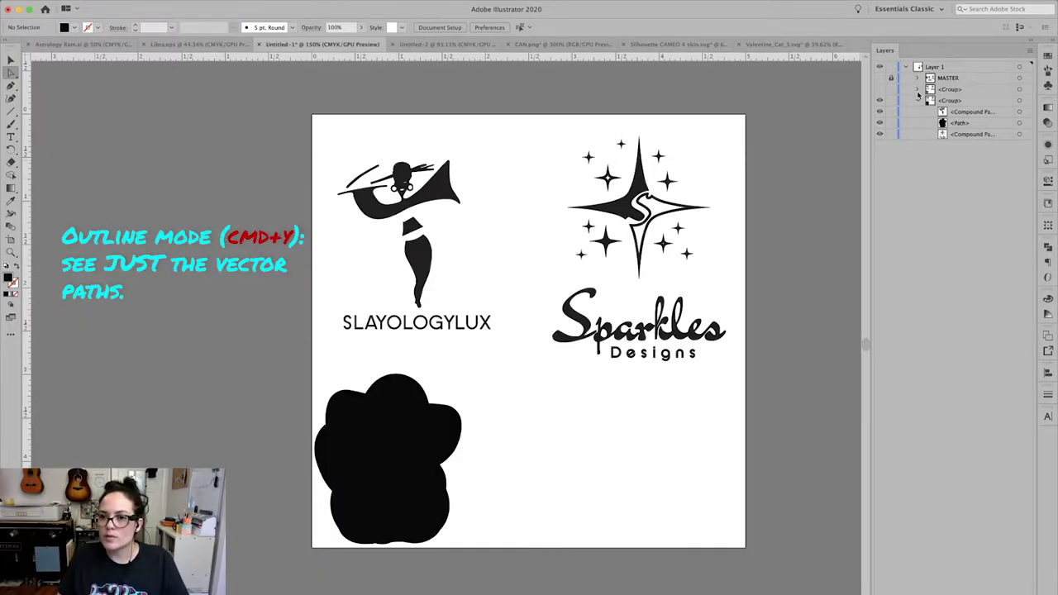
{"action": "left_click", "coordinate": [917, 89]}
{"action": "left_click", "coordinate": [880, 89]}
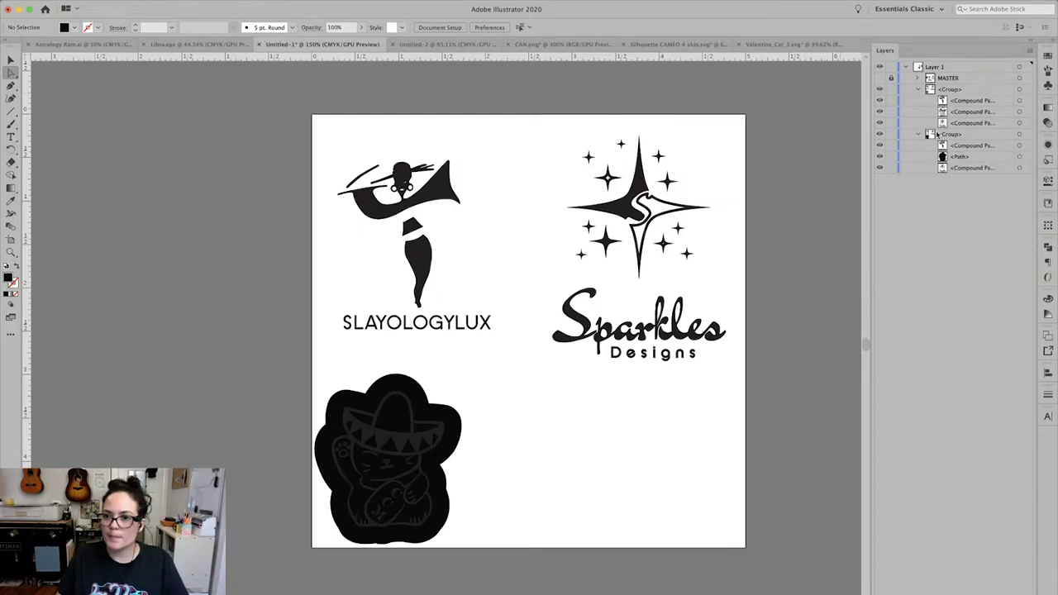
{"action": "left_click", "coordinate": [1020, 114]}
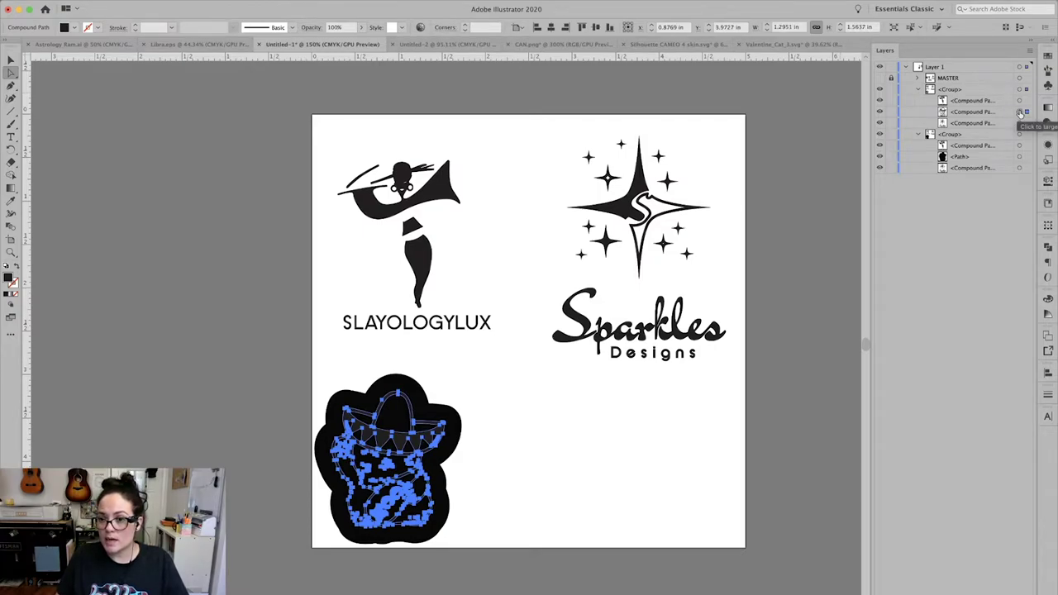
{"action": "left_click", "coordinate": [1019, 156], "text": "shift"}
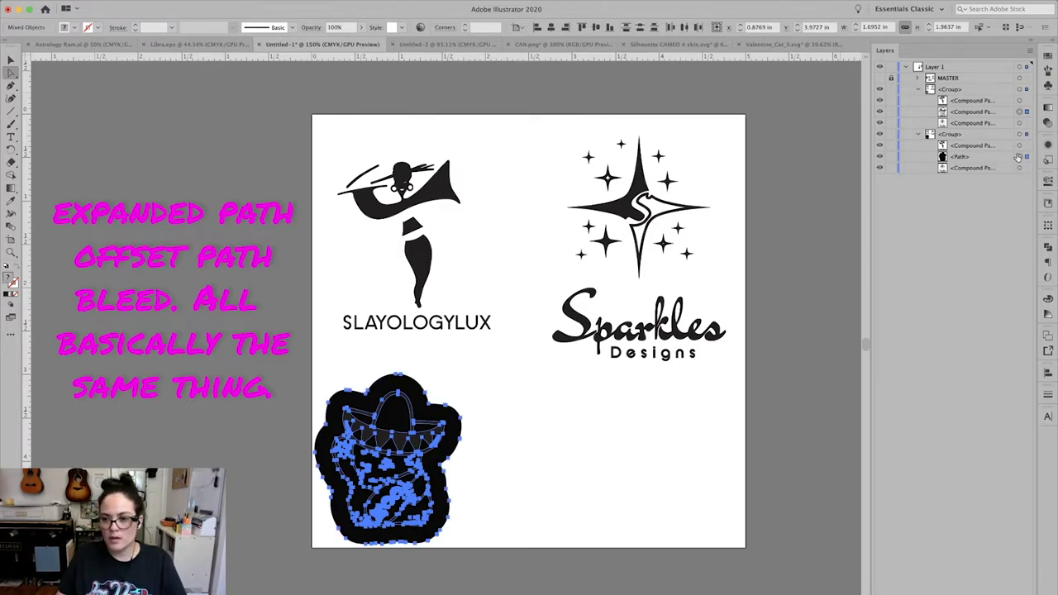
{"action": "left_click", "coordinate": [1048, 250]}
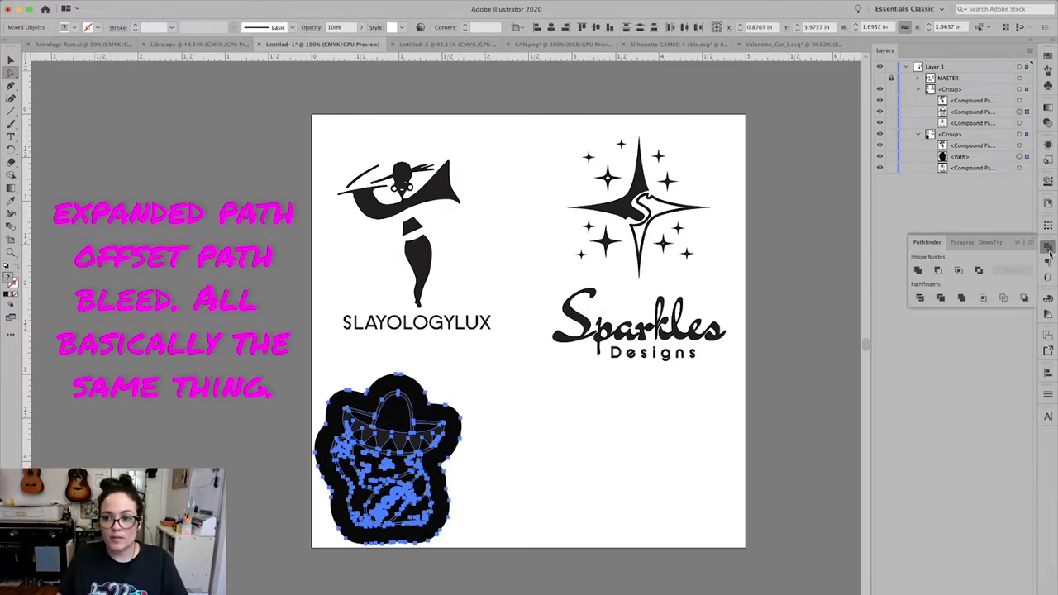
Knock the cat details out of the black backing with Minus Front, then reselect the stamp
{"action": "left_click", "coordinate": [947, 270]}
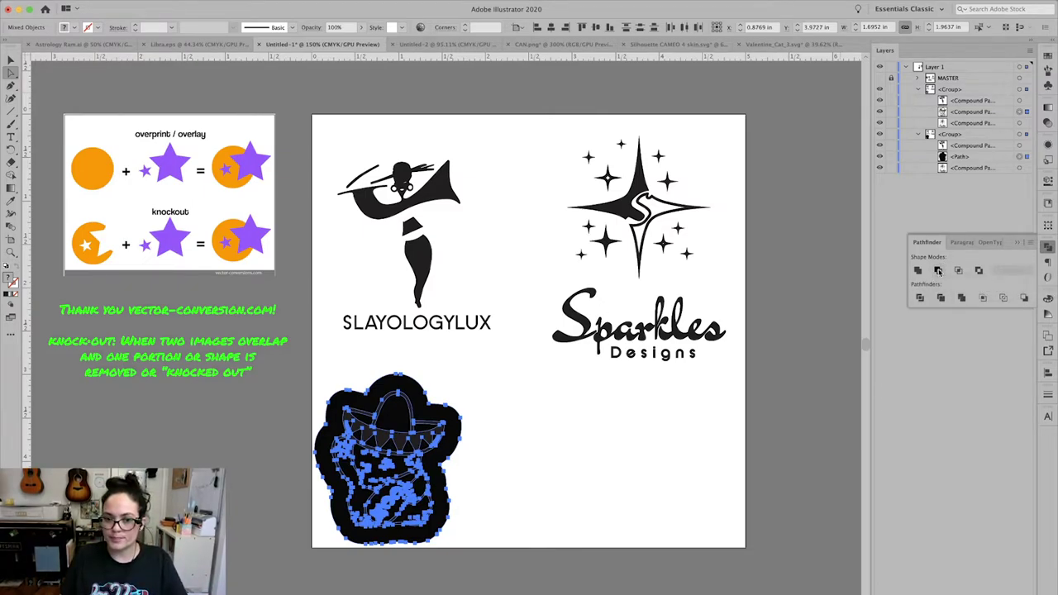
{"action": "left_click", "coordinate": [578, 406]}
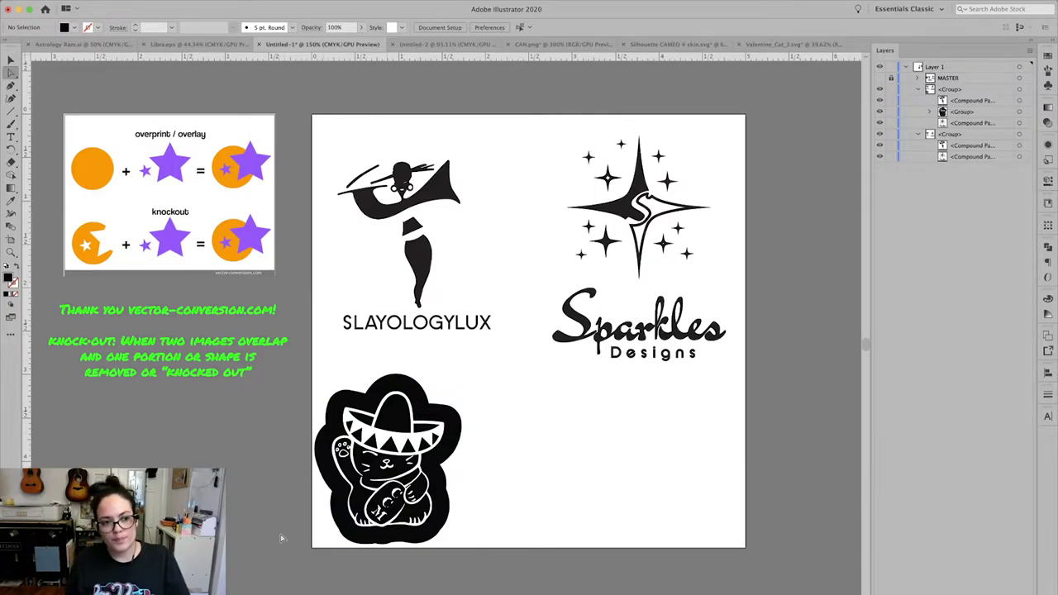
{"action": "left_click_drag", "start_coordinate": [261, 363], "coordinate": [478, 471]}
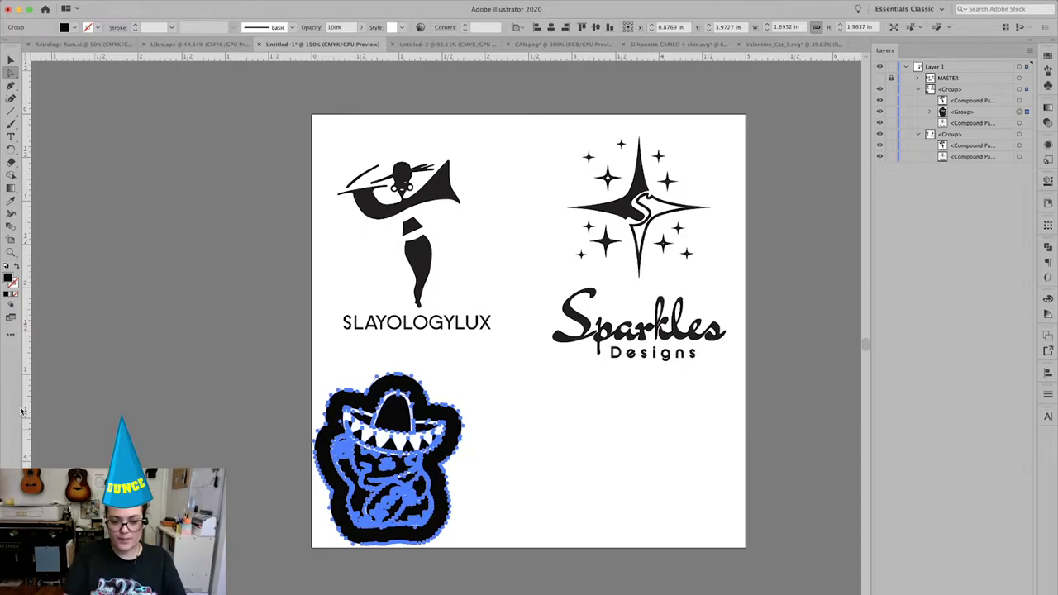
Turn the cat stamp's nested sombrero group into a single compound path and verify it in Outline view
{"action": "left_click", "coordinate": [929, 111]}
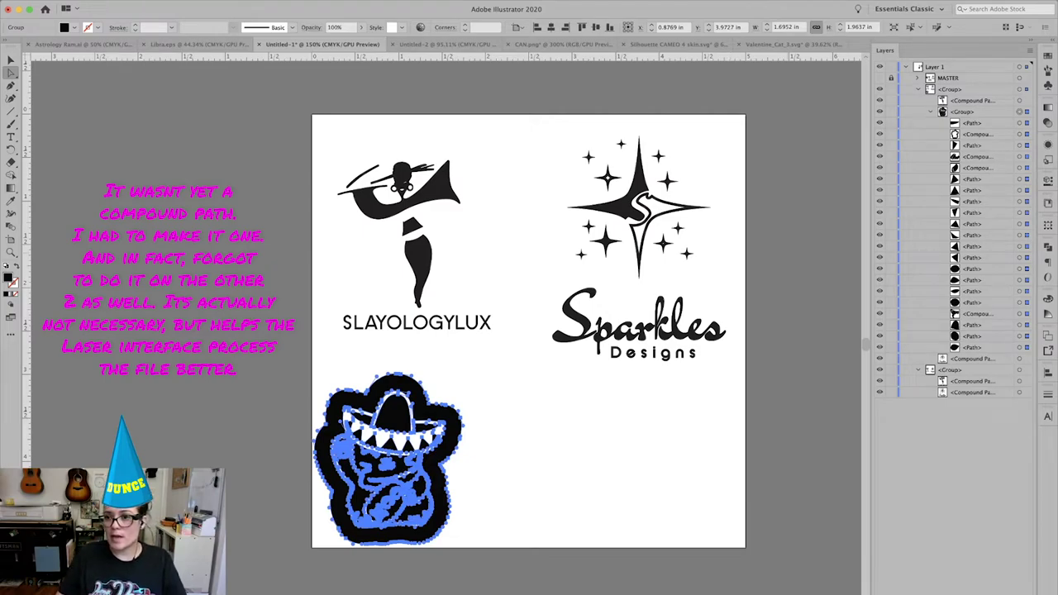
{"action": "key", "text": "super+8"}
{"action": "left_click", "coordinate": [1048, 108]}
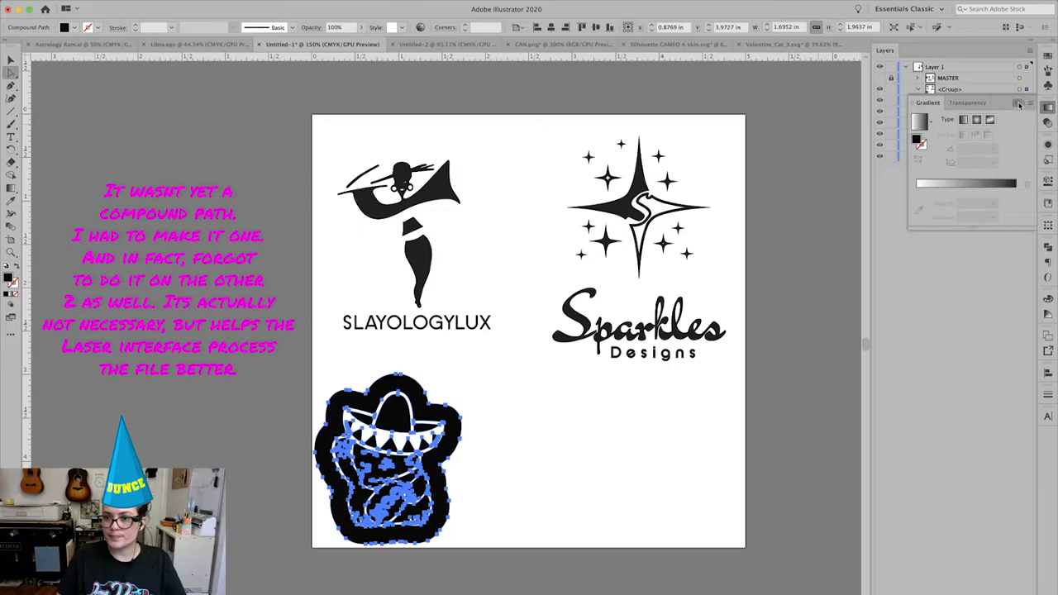
{"action": "left_click", "coordinate": [1017, 104]}
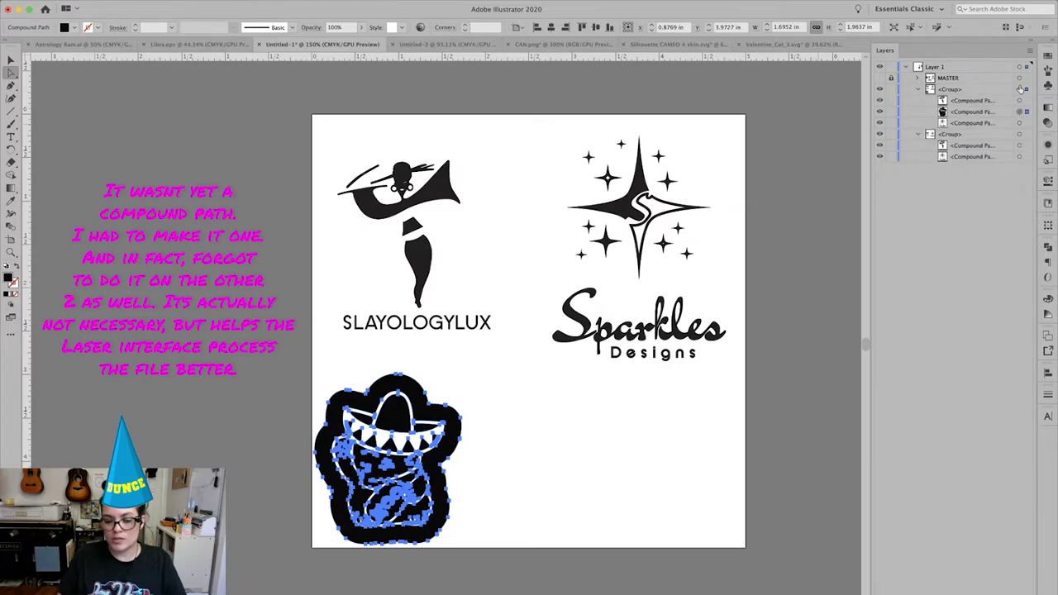
{"action": "key", "text": "super+a"}
{"action": "key", "text": "super+y"}
{"action": "key", "text": "super+equal"}
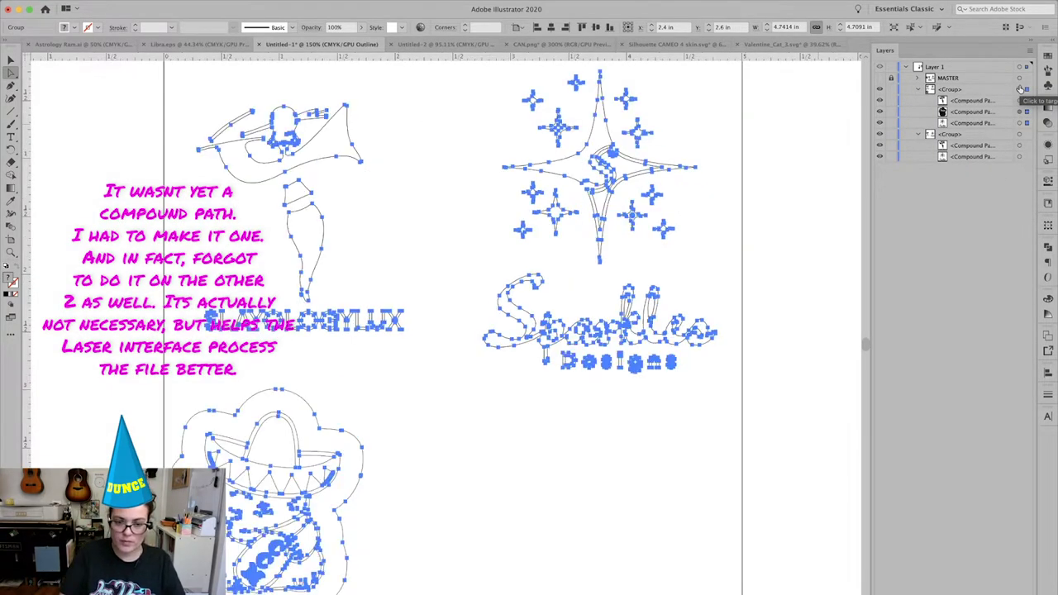
{"action": "left_click", "coordinate": [473, 563]}
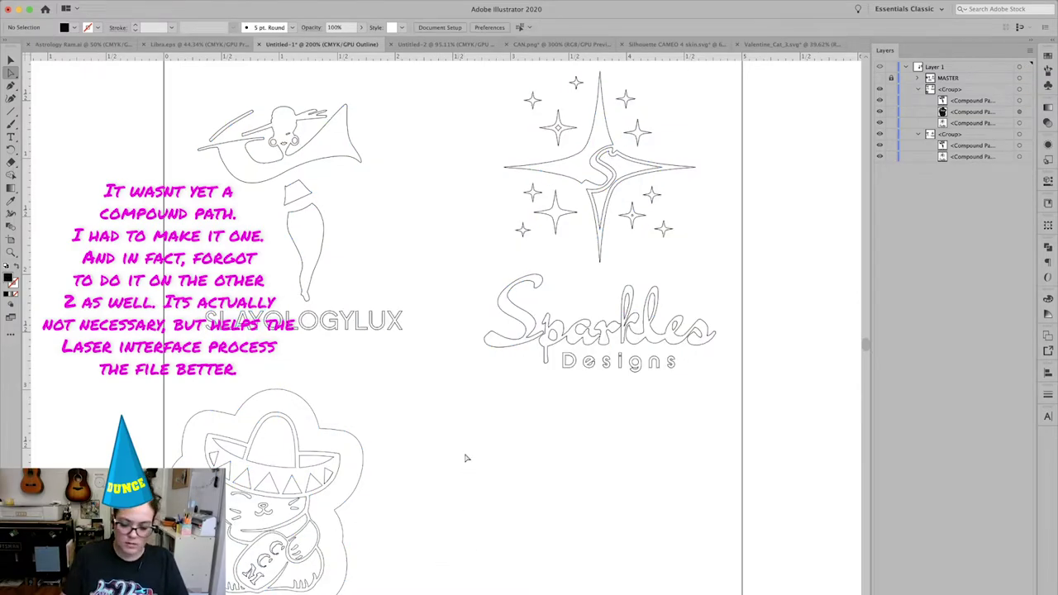
{"action": "key", "text": "super+y"}
{"action": "key", "text": "super+minus"}
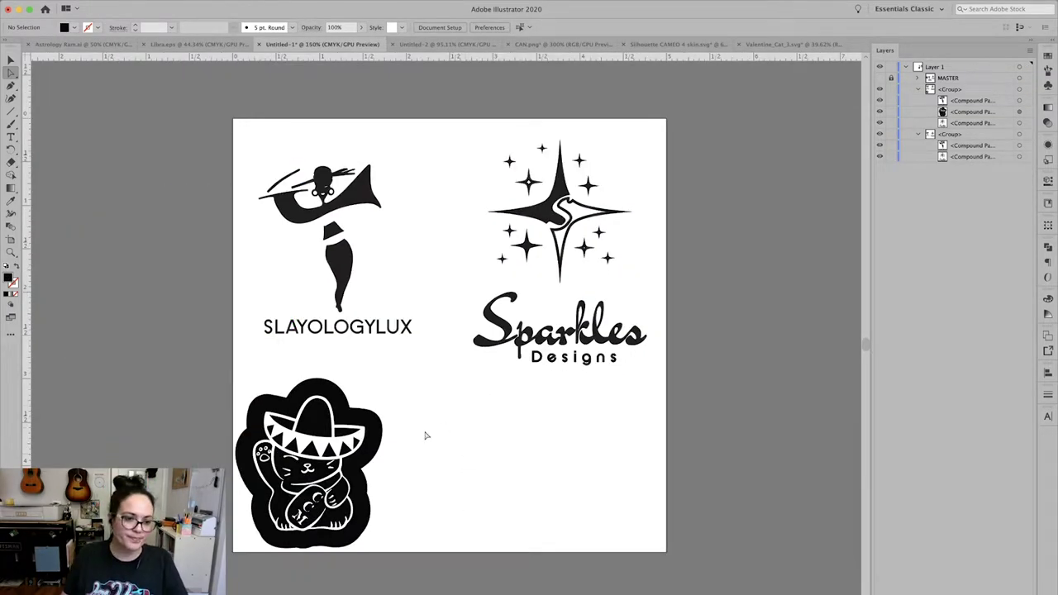
{"action": "left_click_drag", "start_coordinate": [238, 359], "coordinate": [438, 573]}
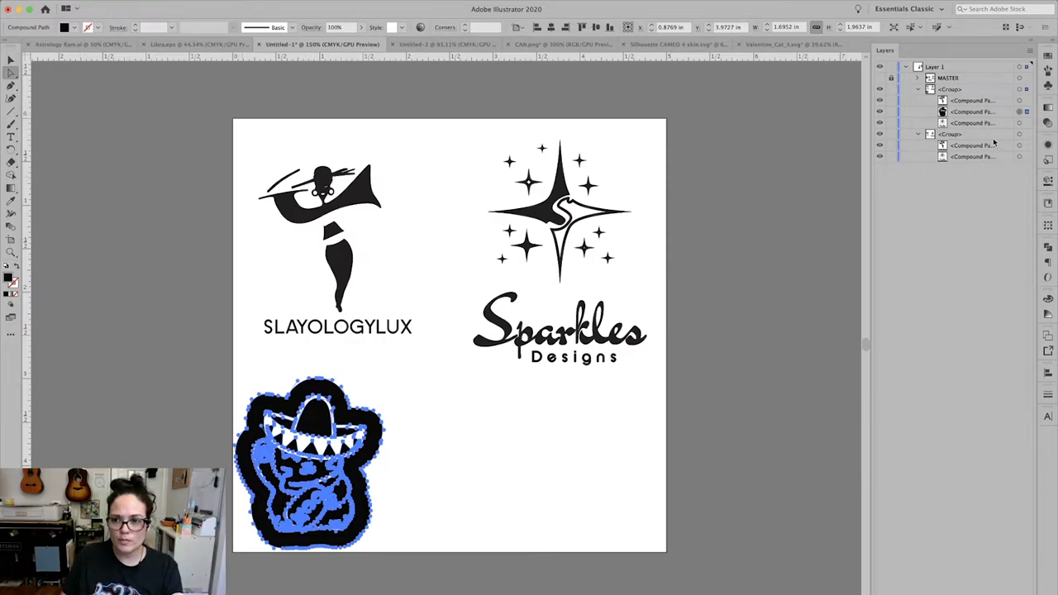
{"action": "left_click", "coordinate": [1019, 134]}
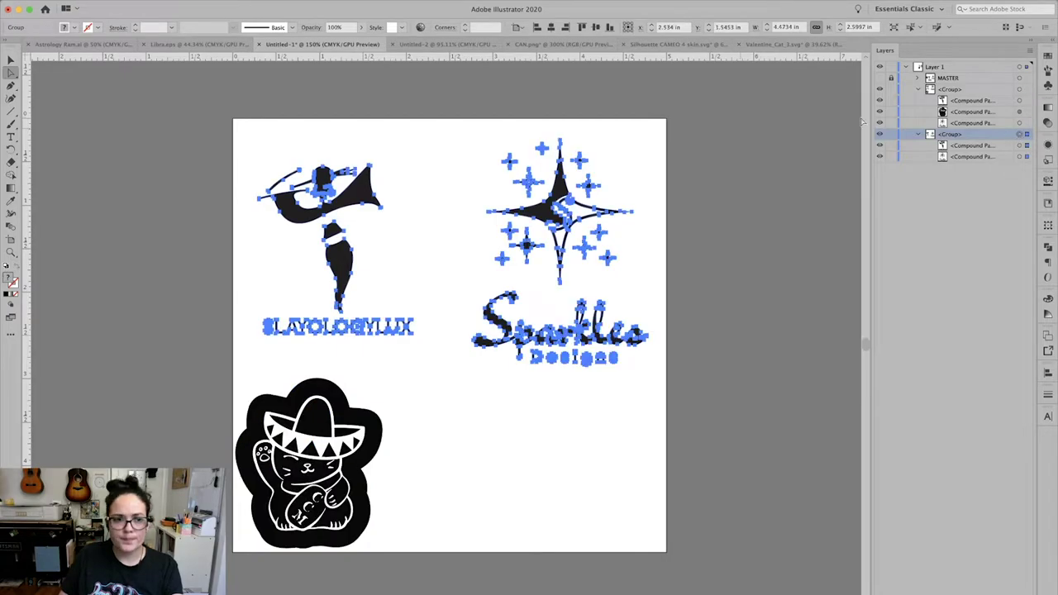
{"action": "left_click", "coordinate": [199, 161]}
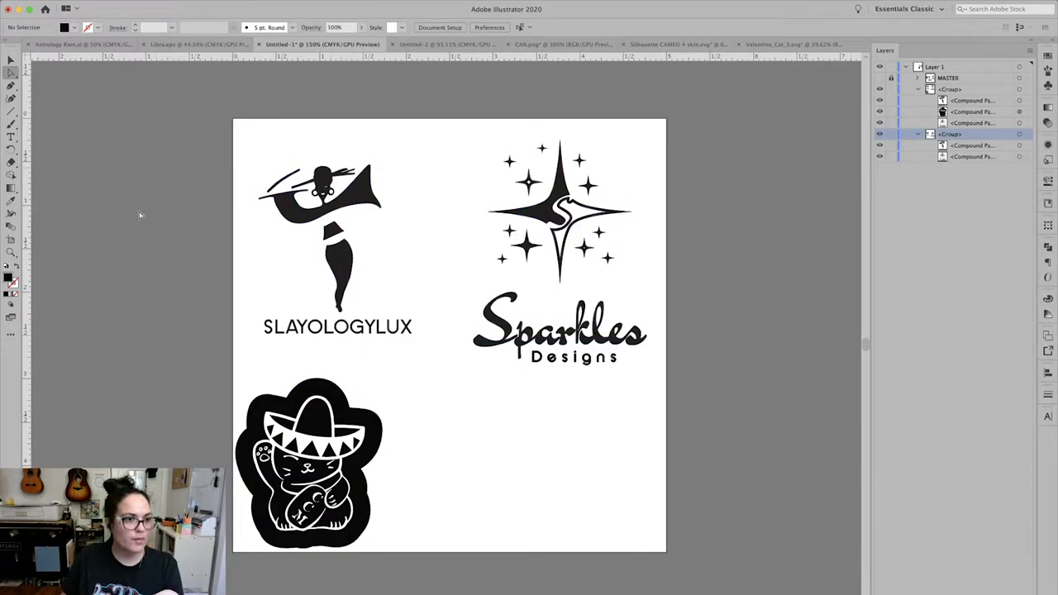
Draw an outlined 1.8304 × 2.3757 in oval around the SLAYOLOGYLUX figure, reaching its lettering
{"action": "left_click", "coordinate": [11, 110]}
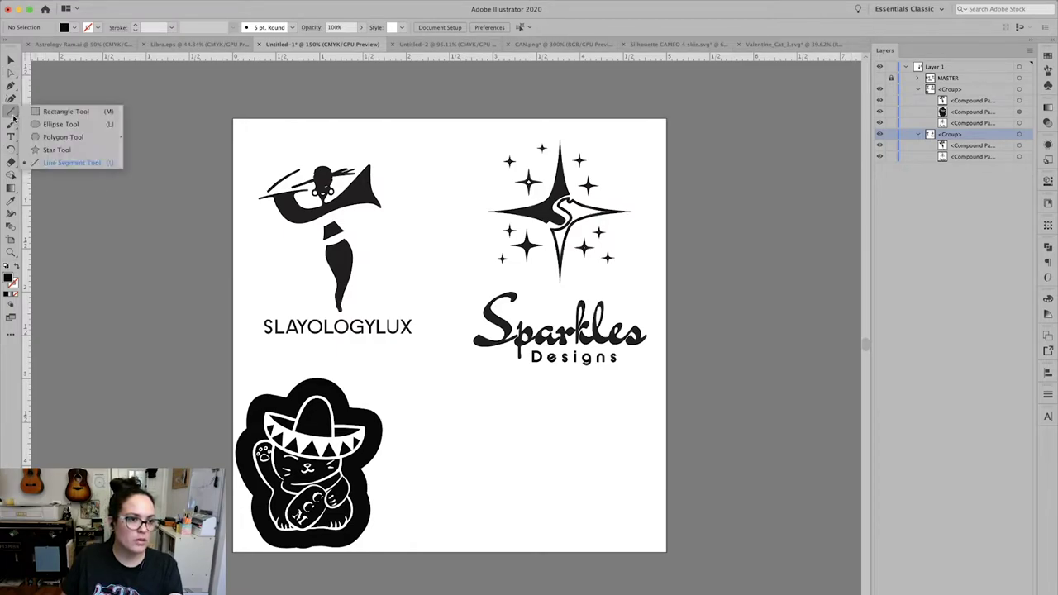
{"action": "left_click", "coordinate": [59, 124]}
{"action": "left_click_drag", "start_coordinate": [260, 124], "coordinate": [398, 325]}
{"action": "key", "text": "a"}
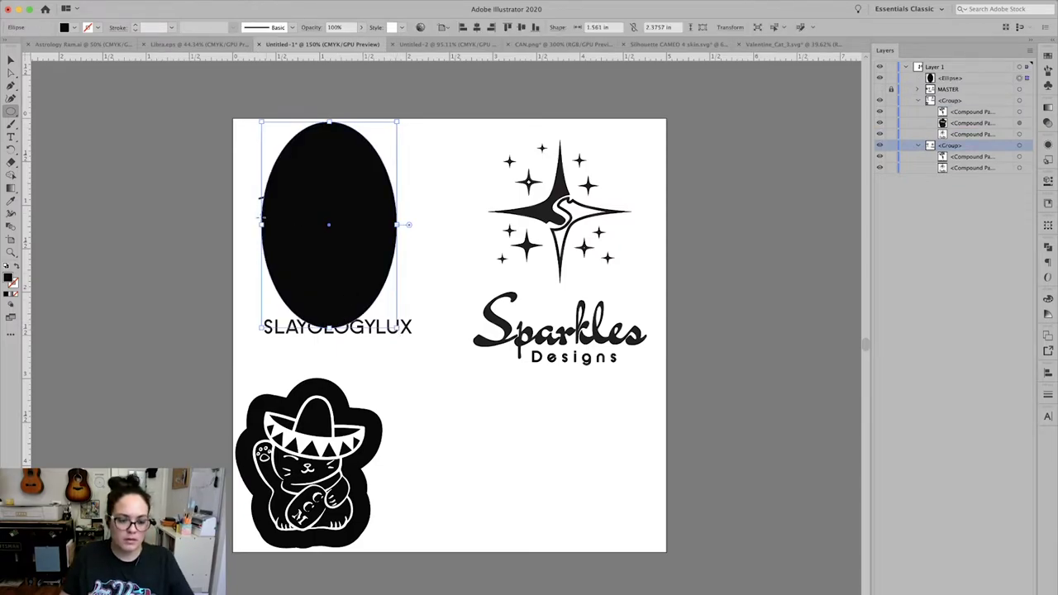
{"action": "left_click_drag", "start_coordinate": [259, 224], "coordinate": [247, 246]}
{"action": "key", "text": "v"}
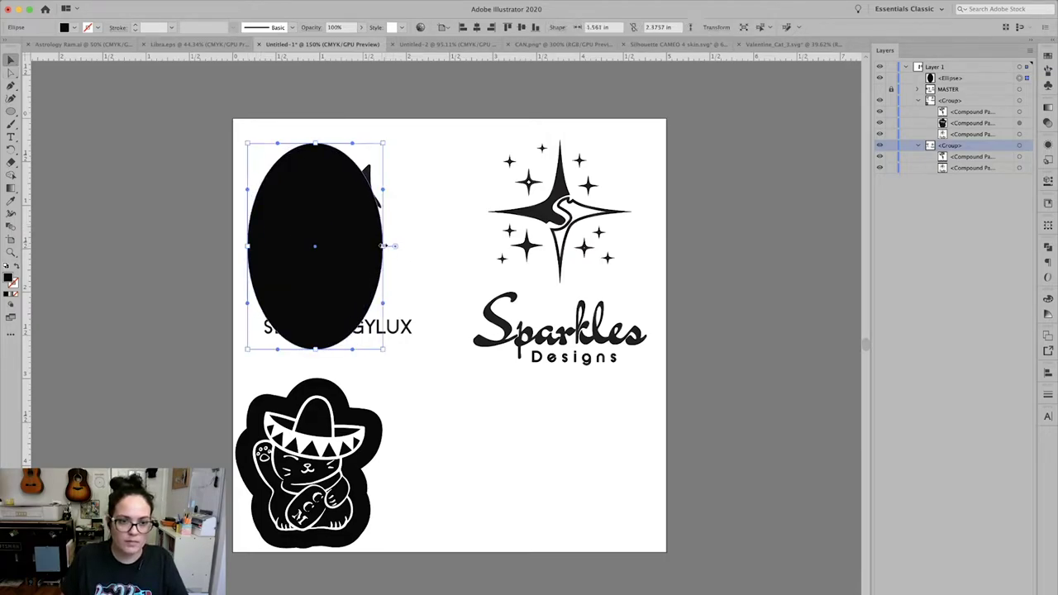
{"action": "left_click_drag", "start_coordinate": [383, 246], "coordinate": [405, 246]}
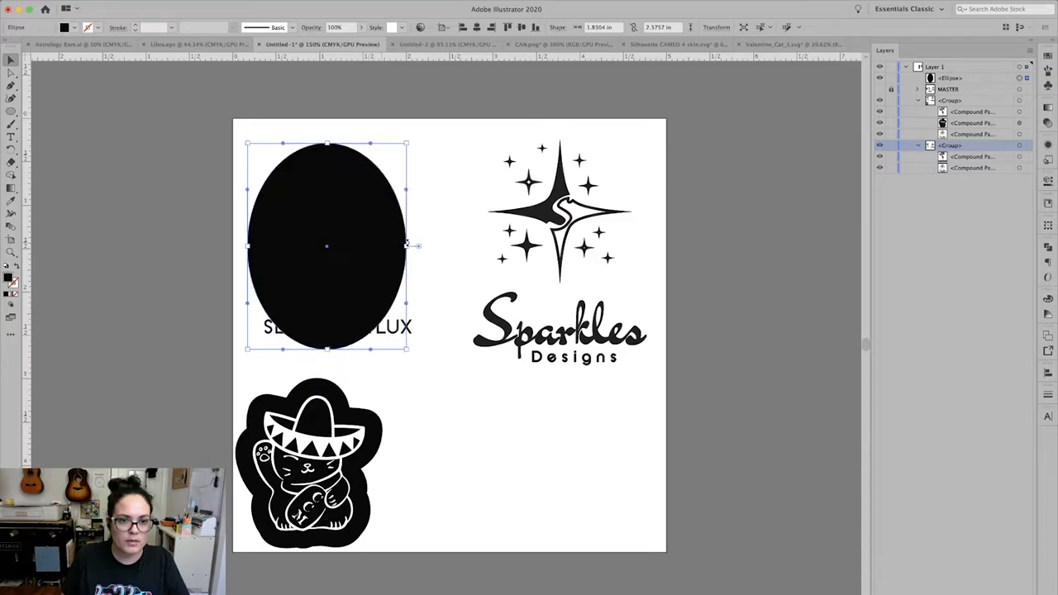
{"action": "left_click", "coordinate": [17, 266]}
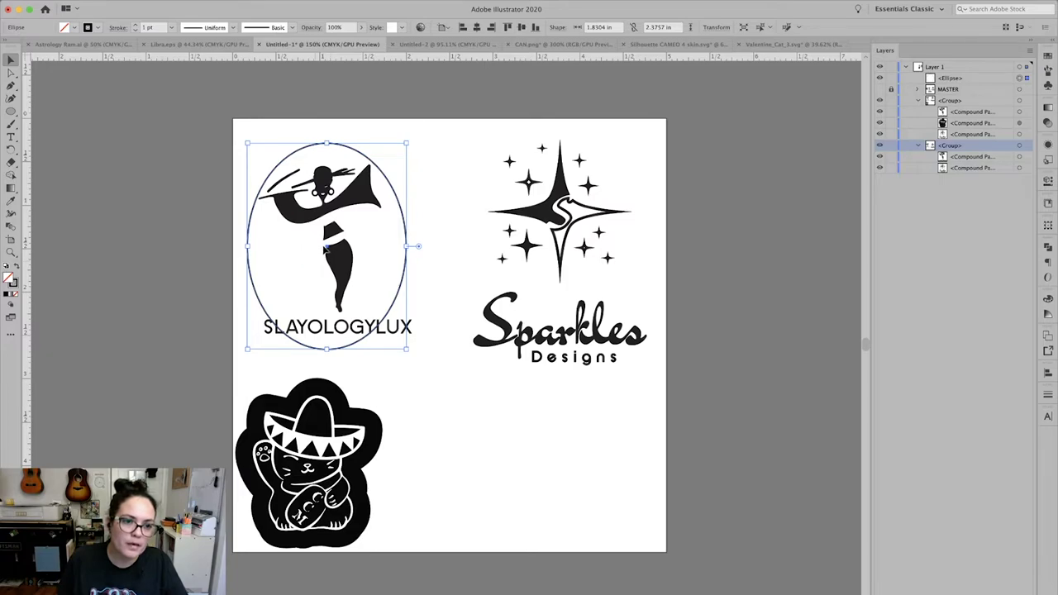
{"action": "left_click_drag", "start_coordinate": [332, 255], "coordinate": [327, 239]}
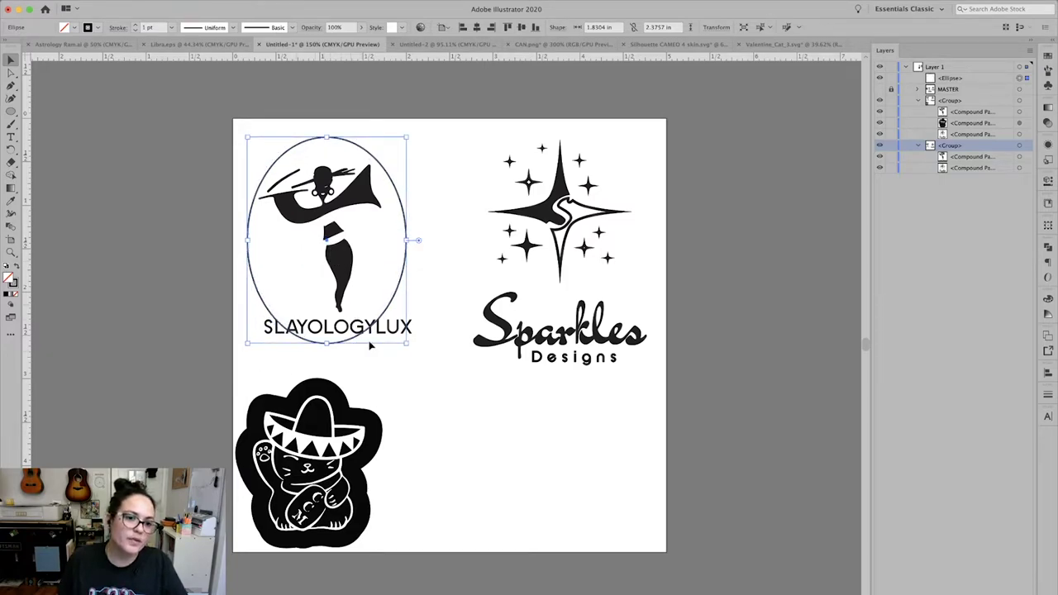
{"action": "left_click_drag", "start_coordinate": [10, 111], "coordinate": [43, 111]}
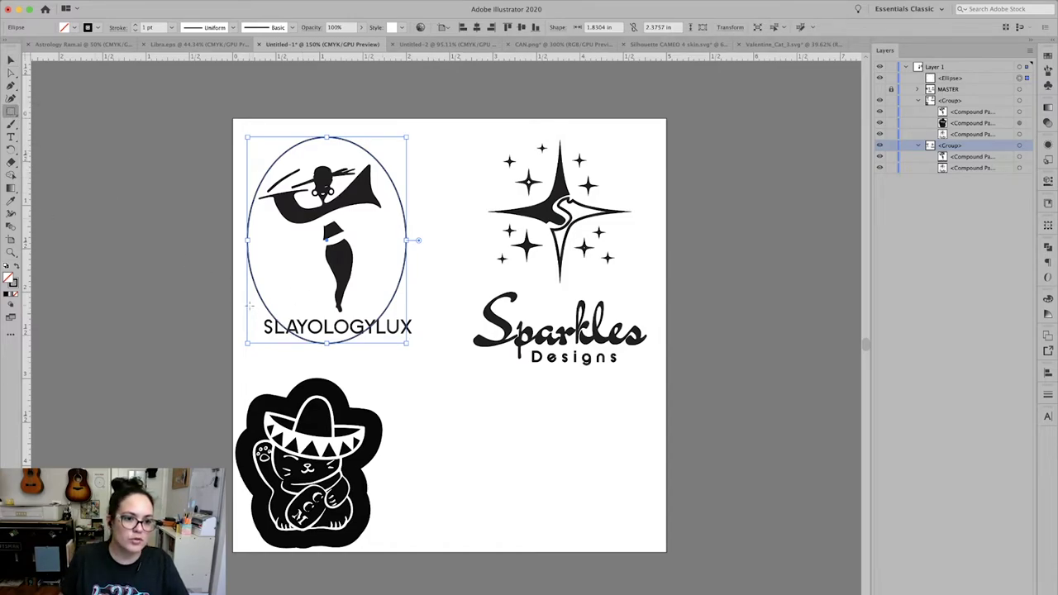
Draw a rectangle around the SLAYOLOGYLUX text and unite it with the oval into one arch outline
{"action": "left_click_drag", "start_coordinate": [248, 304], "coordinate": [427, 340]}
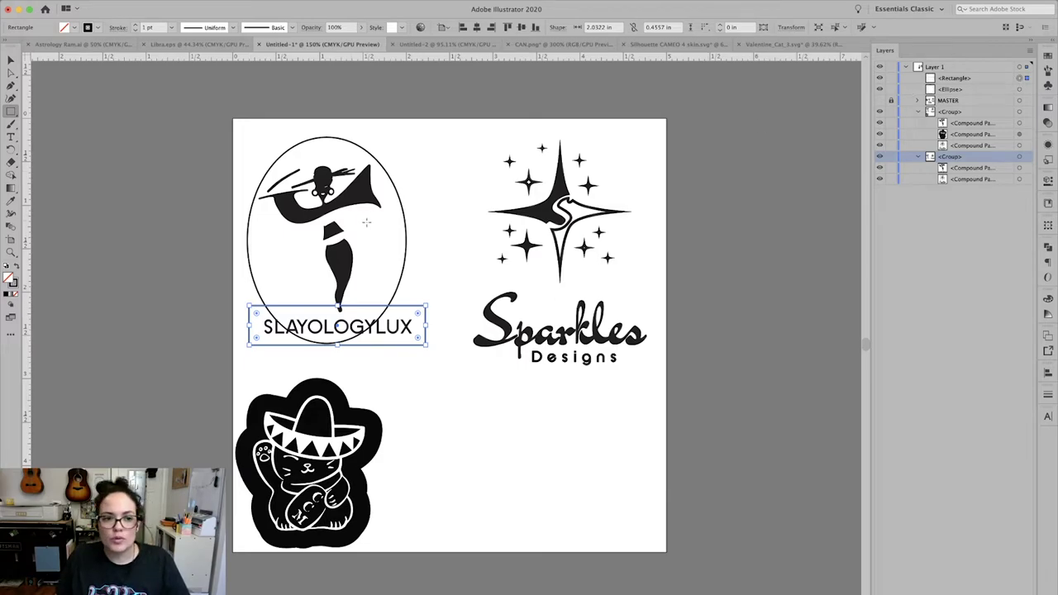
{"action": "left_click", "coordinate": [1021, 89], "text": "shift"}
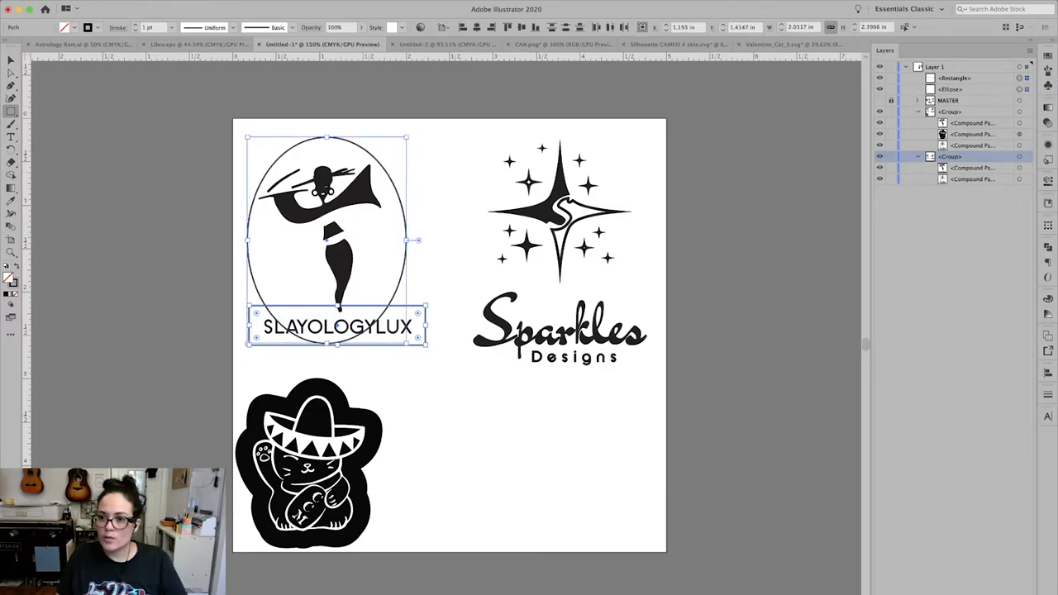
{"action": "left_click", "coordinate": [1046, 247]}
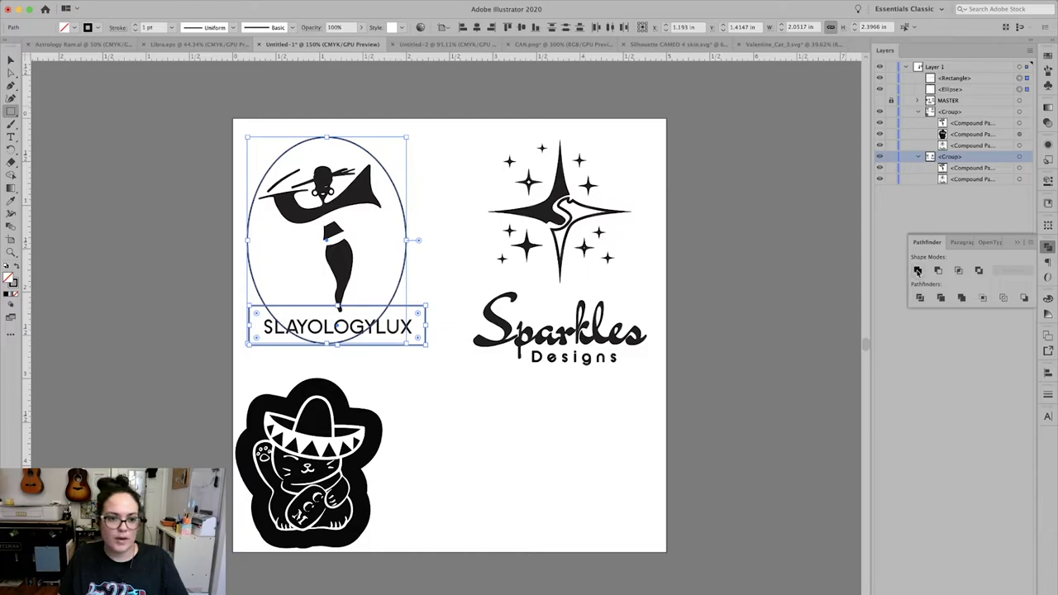
{"action": "left_click", "coordinate": [917, 270]}
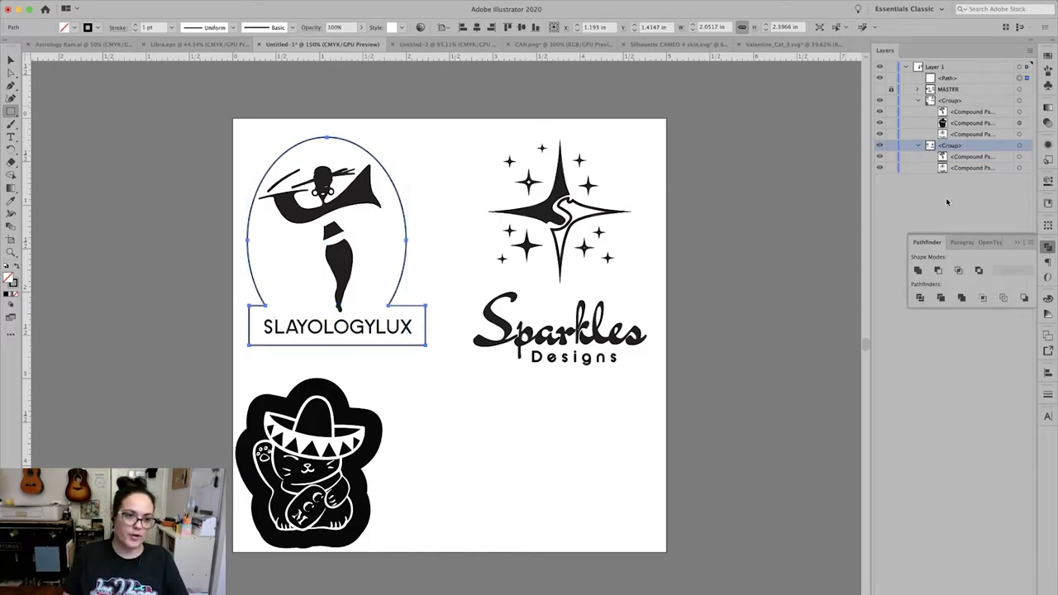
{"action": "key", "text": "a"}
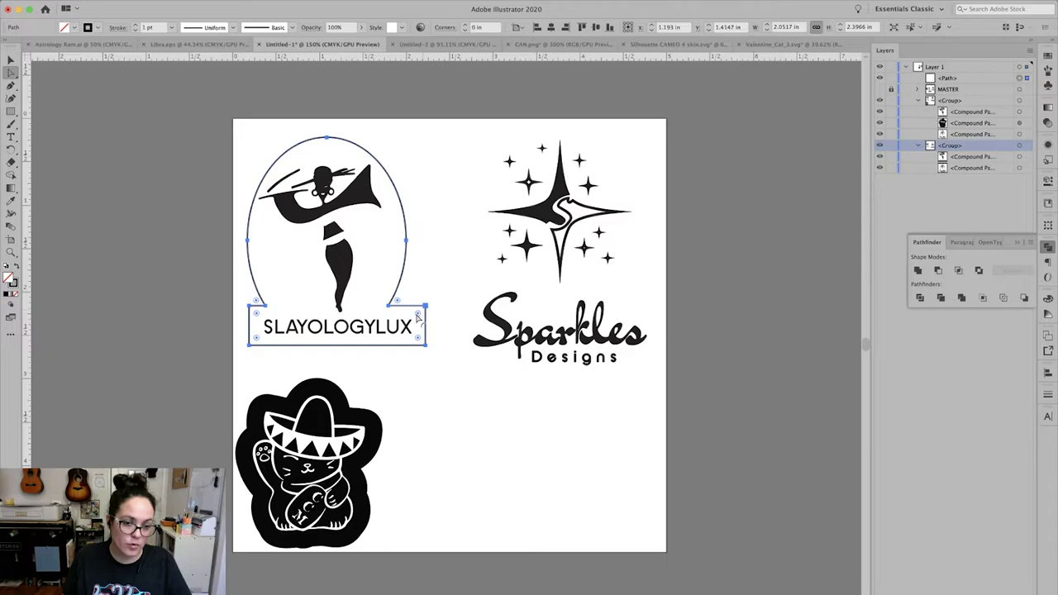
Round the badge corners to 0.0692 in and move its path into the Slayologylux group
{"action": "left_click_drag", "start_coordinate": [419, 317], "coordinate": [418, 318]}
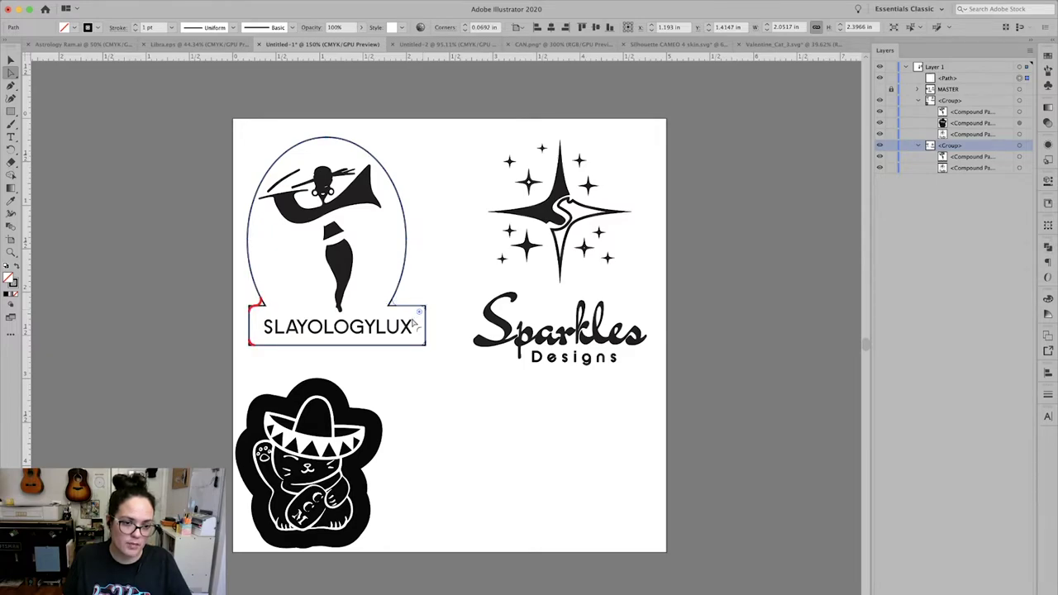
{"action": "left_click", "coordinate": [455, 285]}
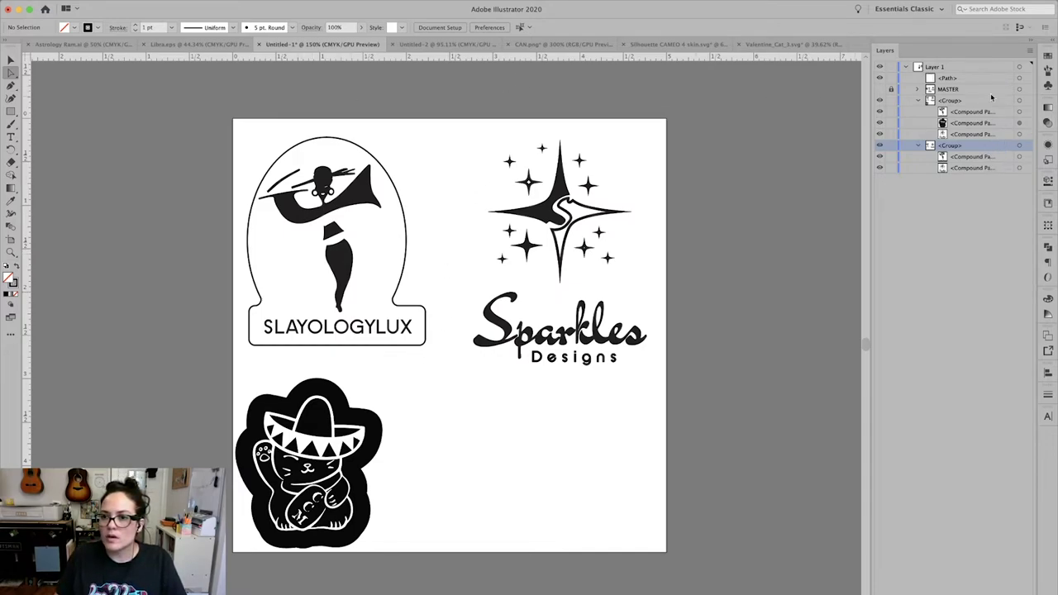
{"action": "left_click_drag", "start_coordinate": [970, 80], "coordinate": [984, 117]}
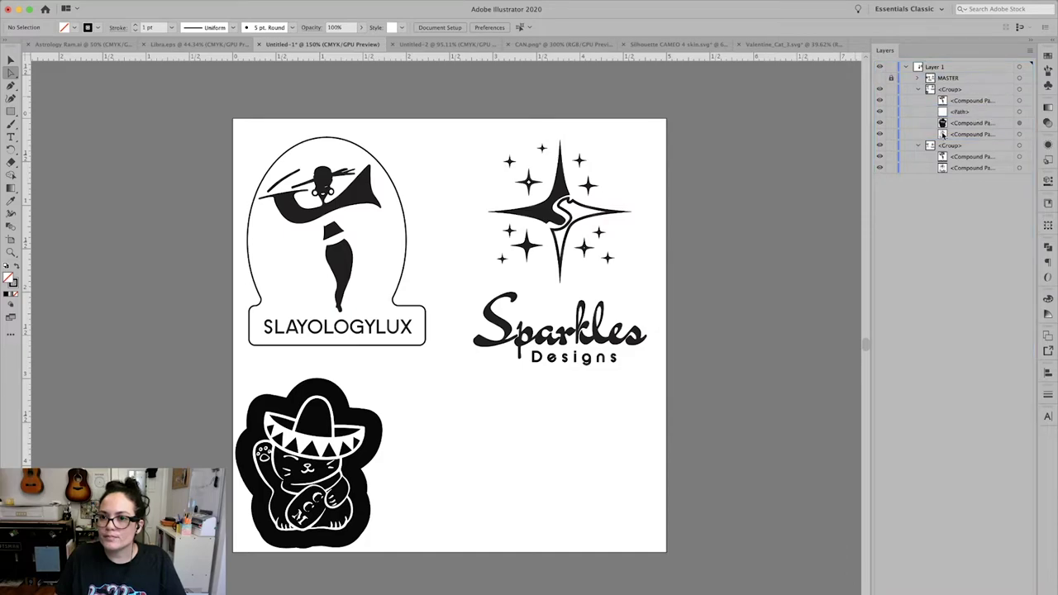
Fill the arch badge solid black and delete the duplicate logo group
{"action": "left_click", "coordinate": [1018, 112]}
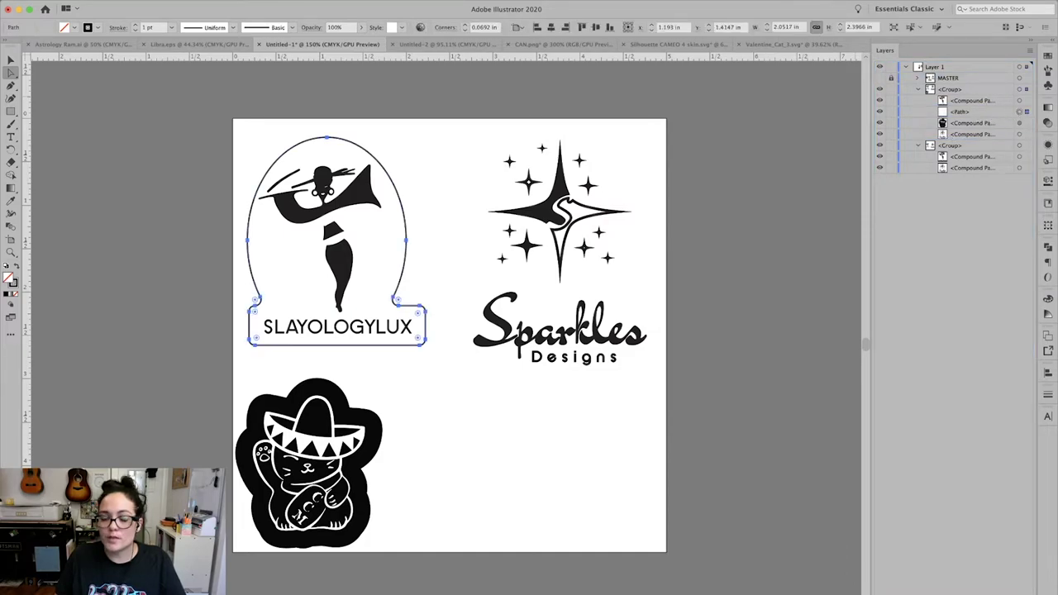
{"action": "left_click", "coordinate": [15, 266]}
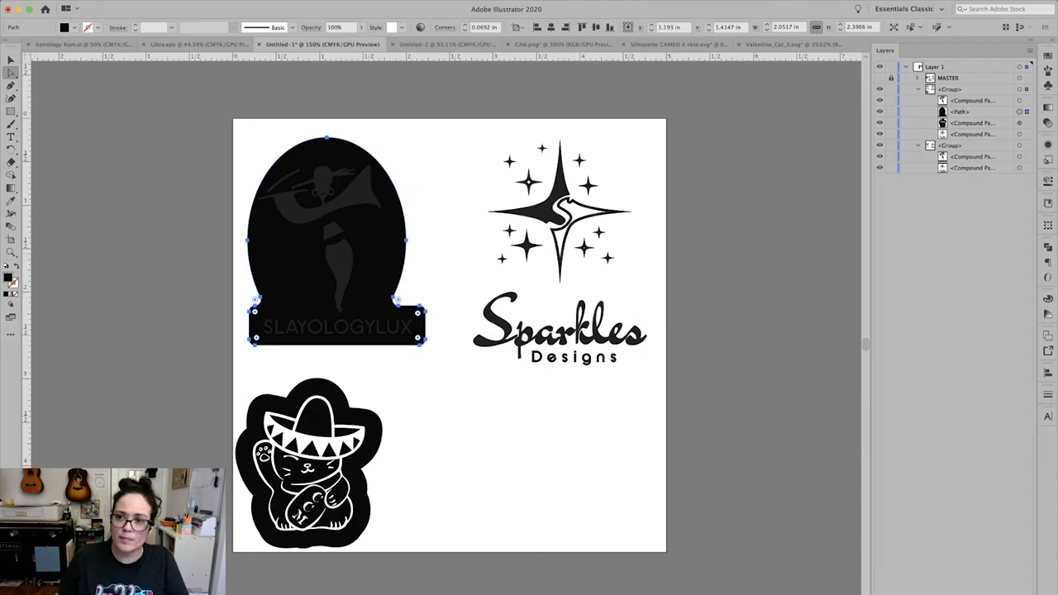
{"action": "left_click", "coordinate": [1018, 147]}
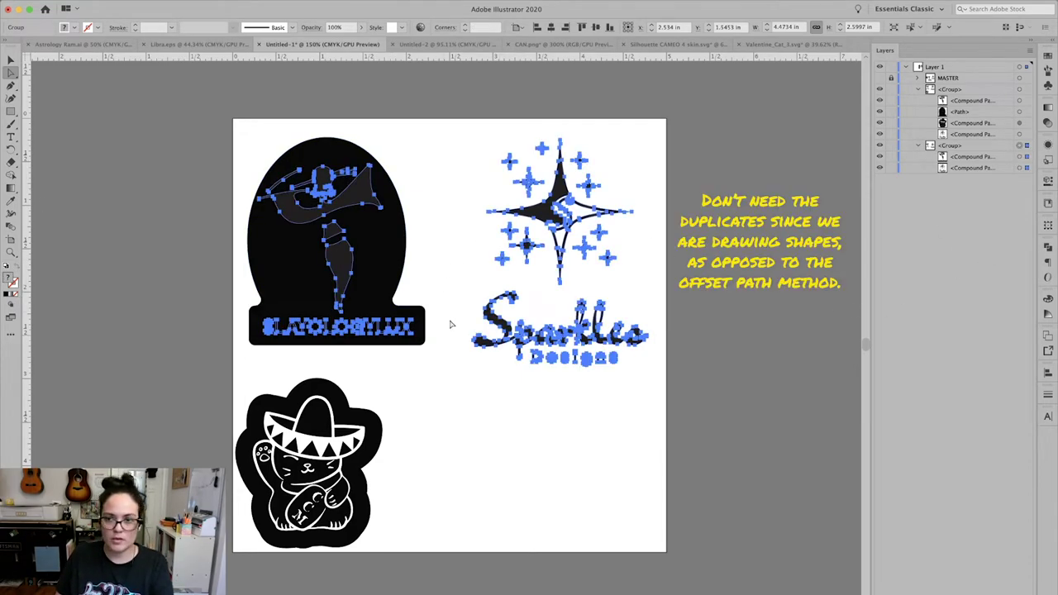
{"action": "key", "text": "Delete"}
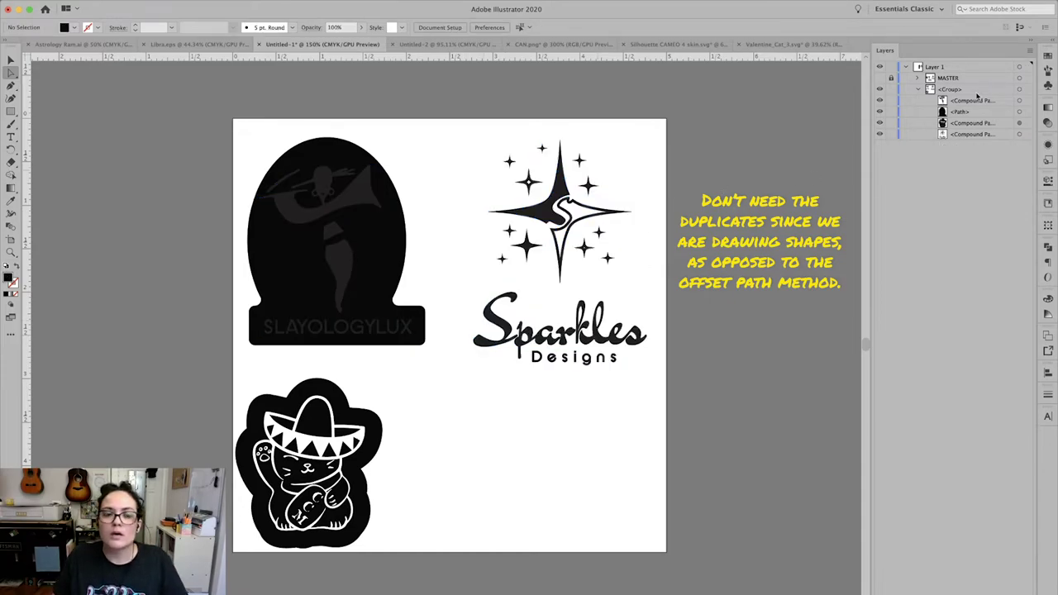
Subtract the figure's compound path from the black badge with Pathfinder Minus Front
{"action": "left_click", "coordinate": [1019, 100]}
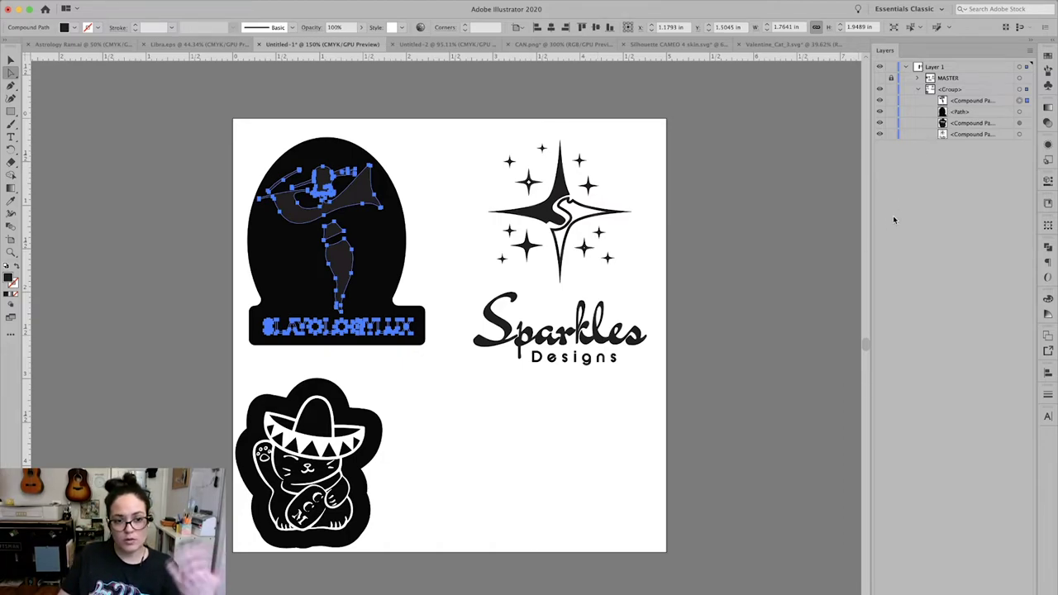
{"action": "left_click", "coordinate": [1019, 111], "text": "shift"}
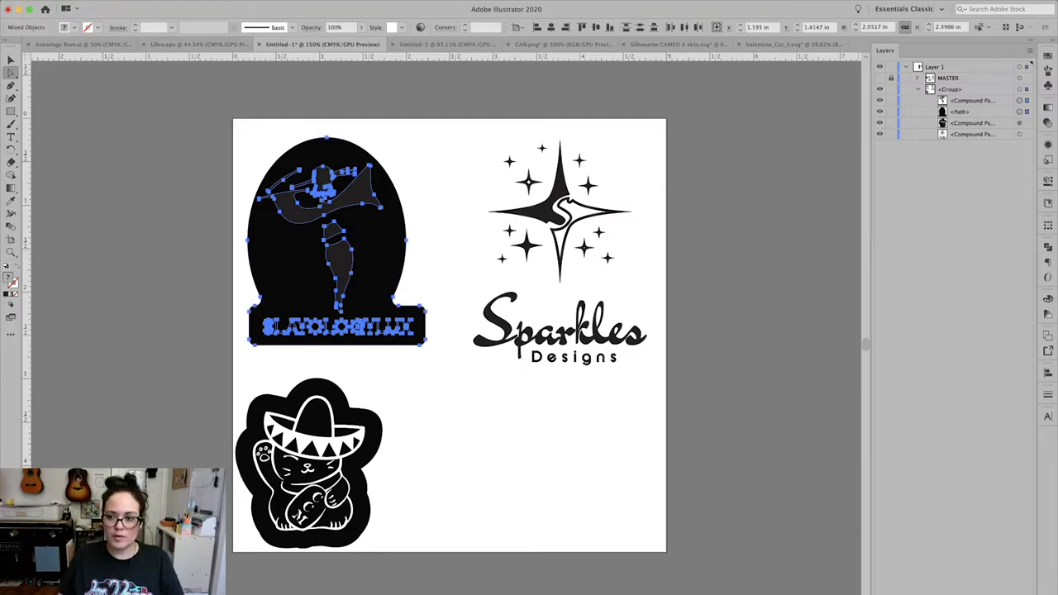
{"action": "left_click", "coordinate": [1047, 246]}
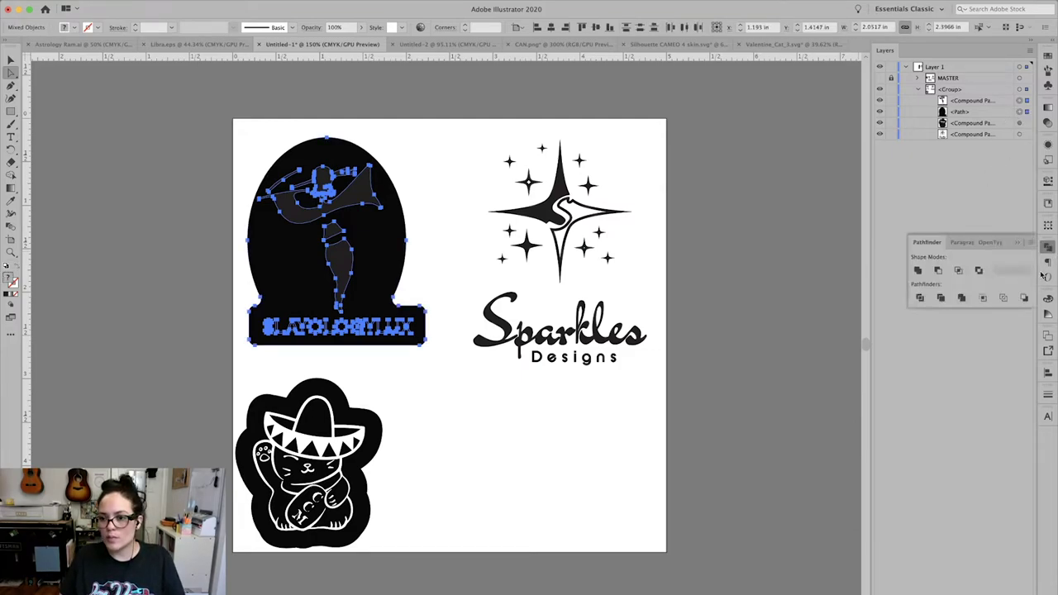
{"action": "left_click", "coordinate": [934, 272]}
{"action": "left_click", "coordinate": [772, 310]}
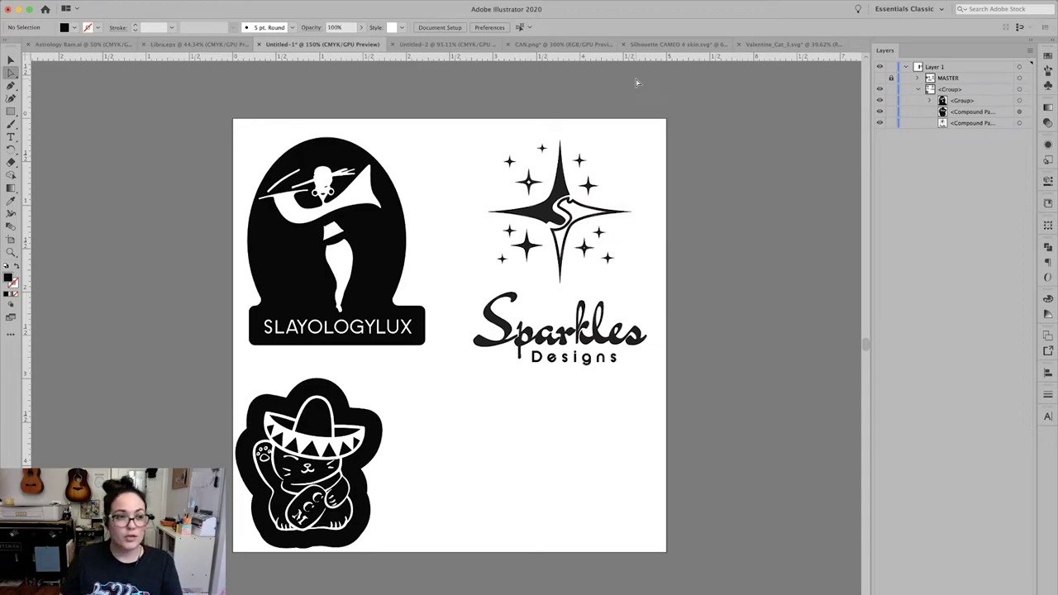
Draw a 2.2662 × 2.8395 in rectangle around the Sparkles logo, filled black with no stroke
{"action": "left_click_drag", "start_coordinate": [10, 109], "coordinate": [50, 116]}
{"action": "left_click_drag", "start_coordinate": [465, 139], "coordinate": [661, 375]}
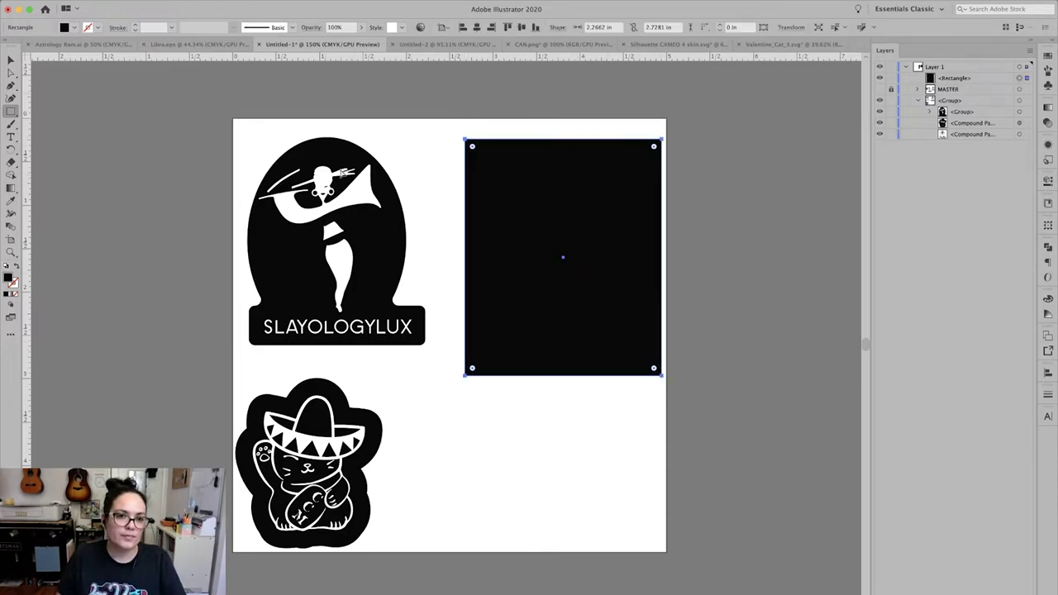
{"action": "key", "text": "a"}
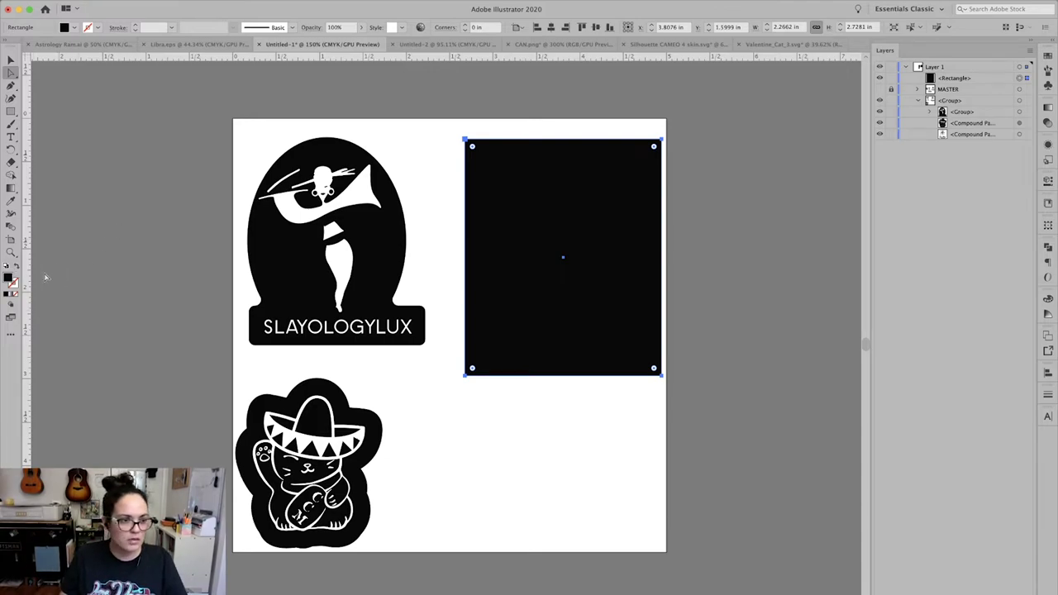
{"action": "left_click", "coordinate": [17, 268]}
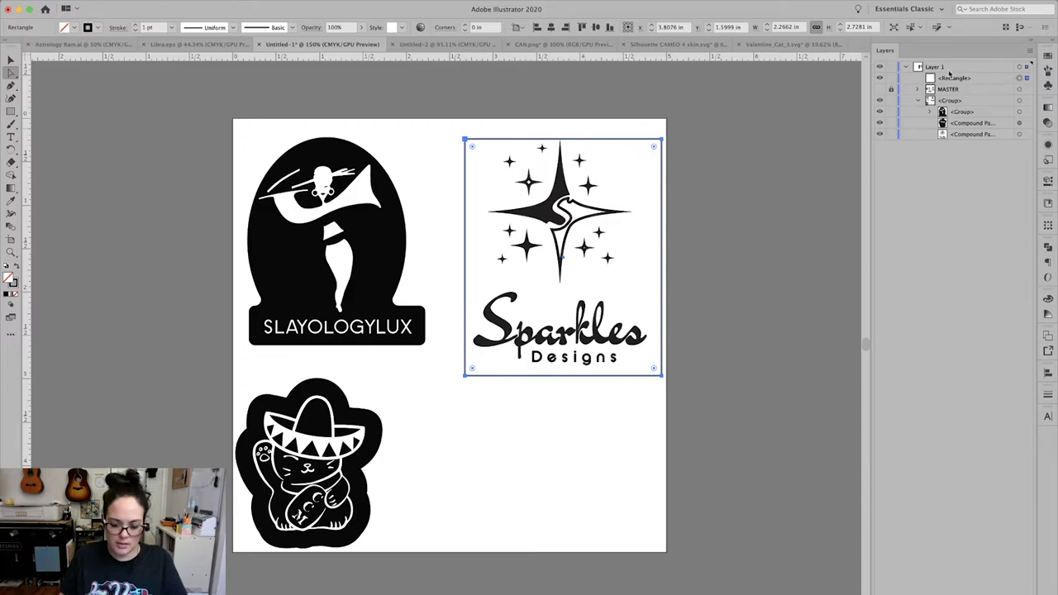
{"action": "key", "text": "v"}
{"action": "left_click_drag", "start_coordinate": [563, 137], "coordinate": [563, 129]}
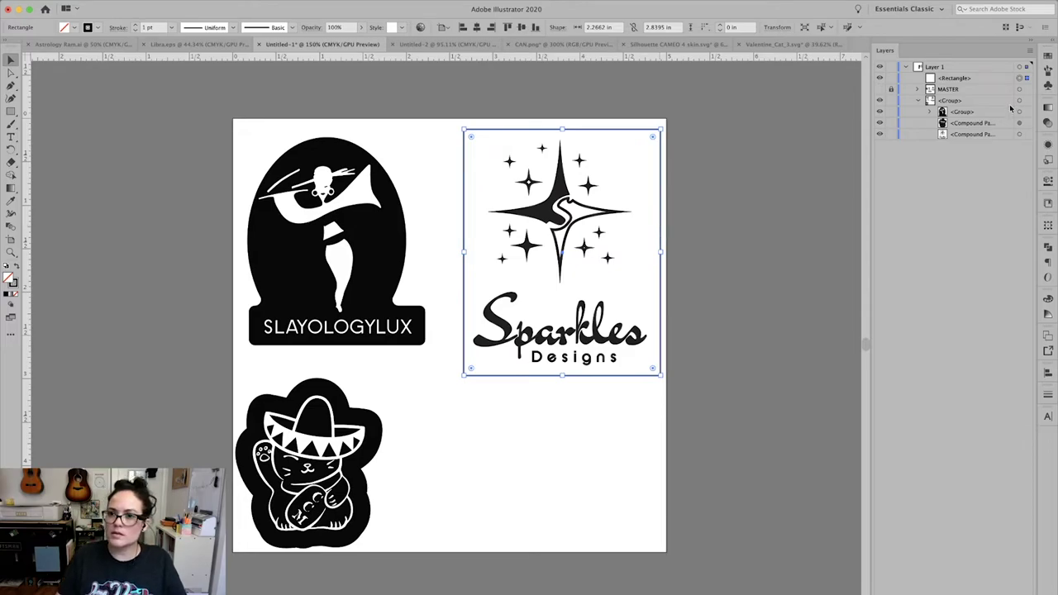
{"action": "left_click", "coordinate": [952, 80]}
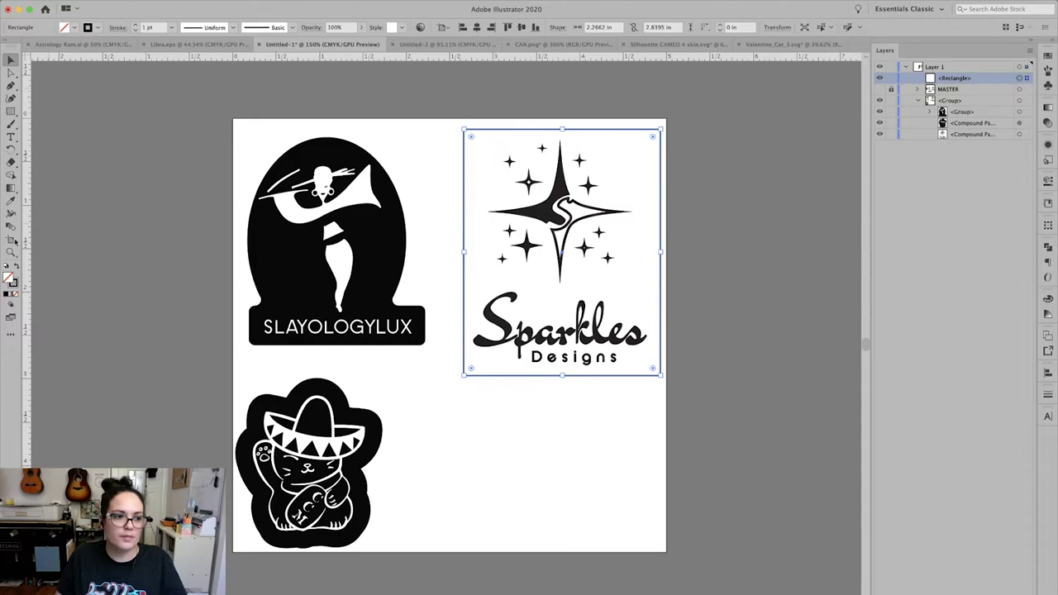
{"action": "left_click", "coordinate": [10, 280]}
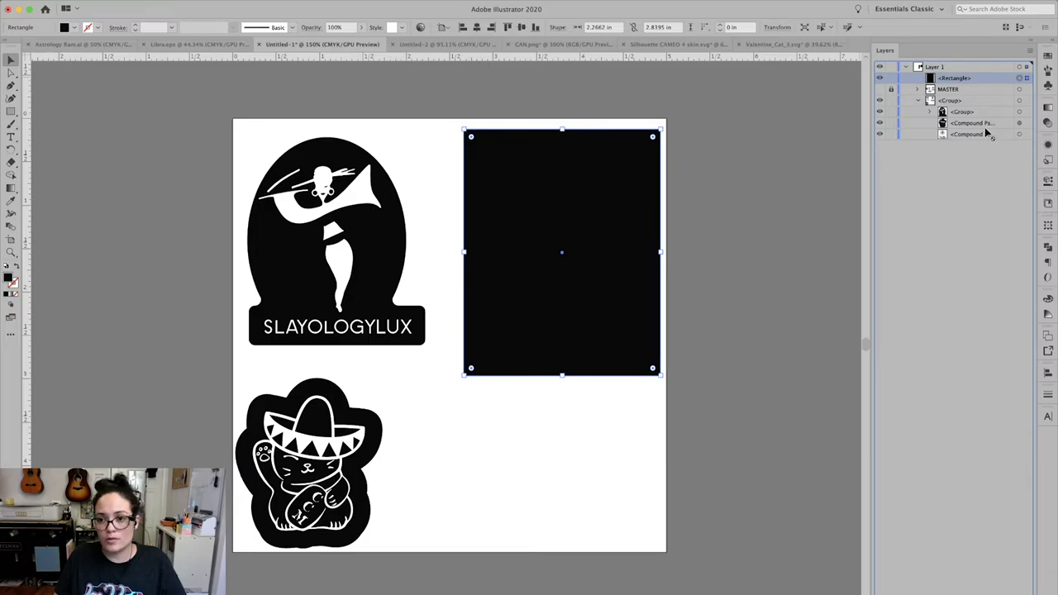
Restack the Sparkles logo compound path above the black rectangle in Layers
{"action": "left_click_drag", "start_coordinate": [991, 134], "coordinate": [998, 121]}
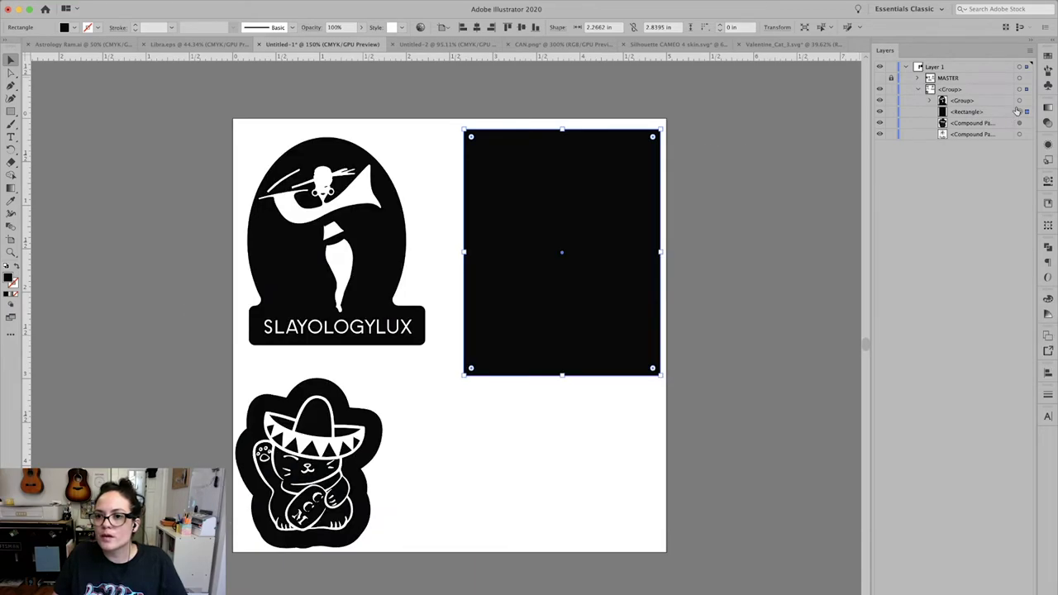
{"action": "left_click", "coordinate": [996, 134]}
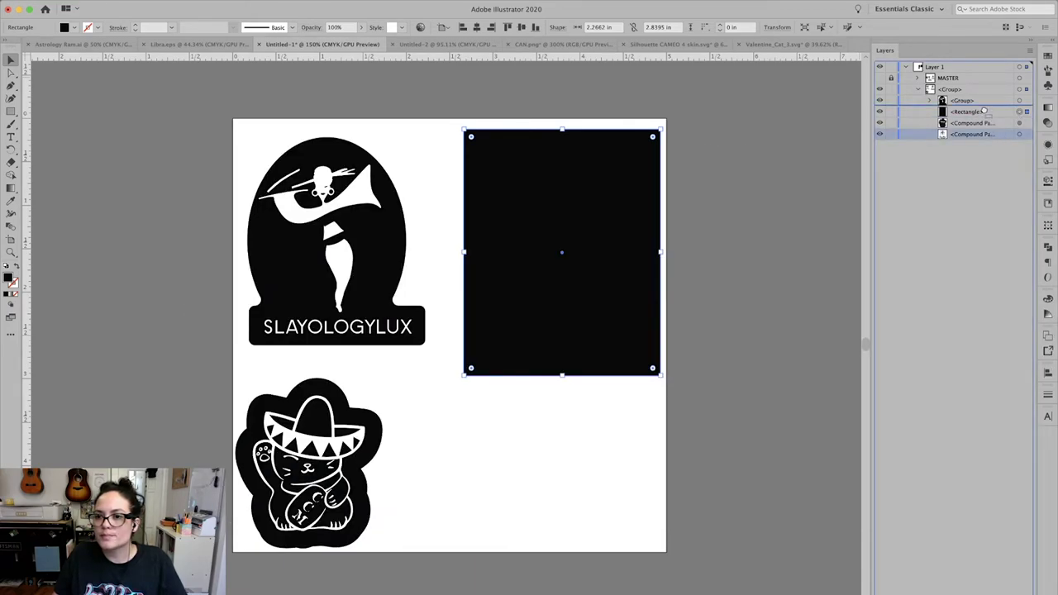
{"action": "left_click_drag", "start_coordinate": [984, 110], "coordinate": [985, 108]}
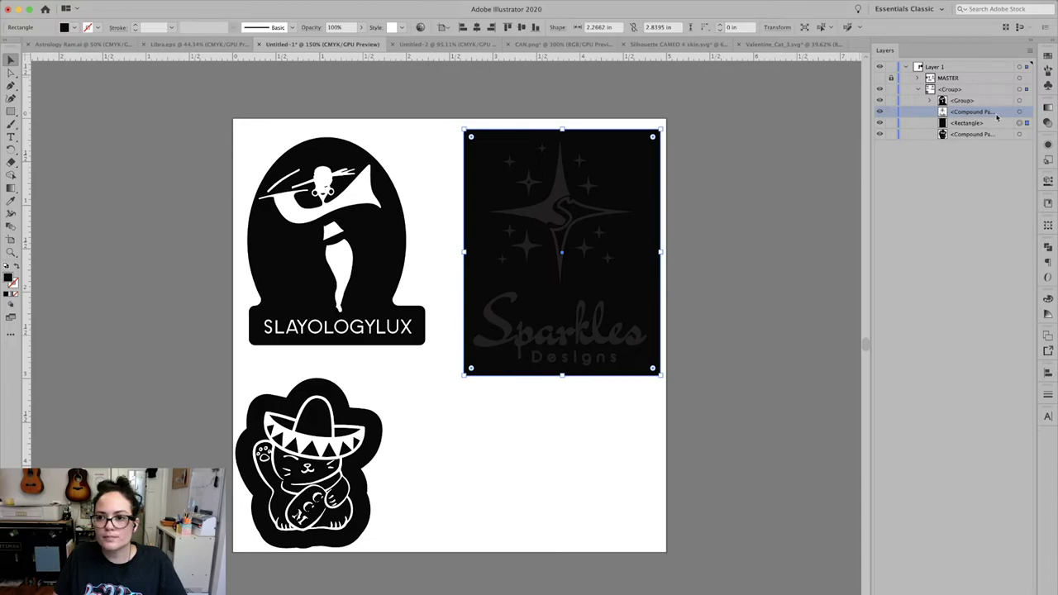
Cut the Sparkles stars and lettering out of the rectangle with Pathfinder Minus Front
{"action": "left_click", "coordinate": [1022, 112]}
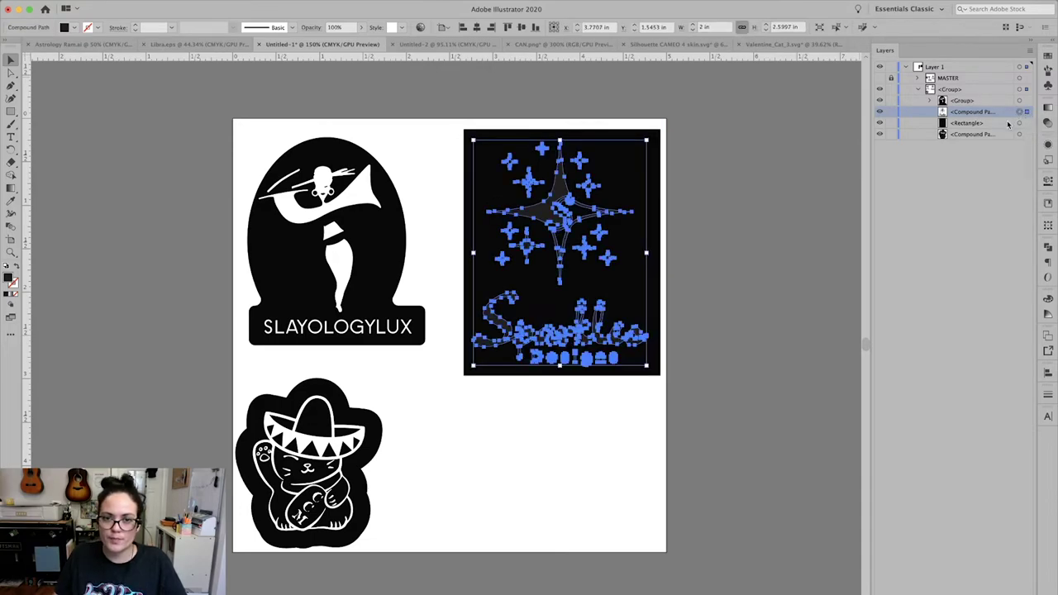
{"action": "left_click", "coordinate": [1023, 123], "text": "shift"}
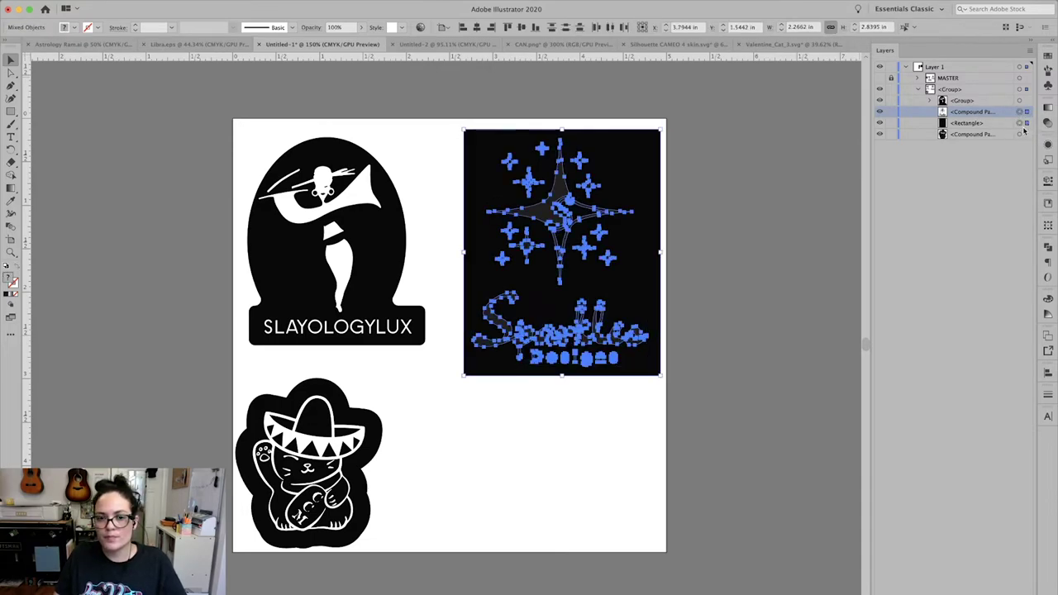
{"action": "left_click", "coordinate": [1047, 246]}
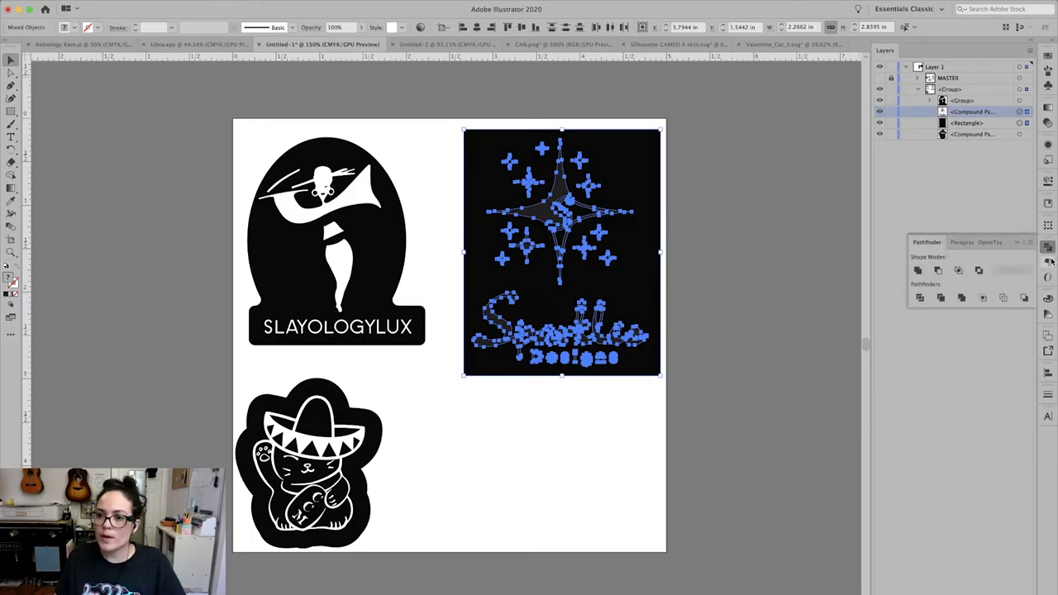
{"action": "left_click", "coordinate": [939, 271]}
{"action": "left_click", "coordinate": [757, 340]}
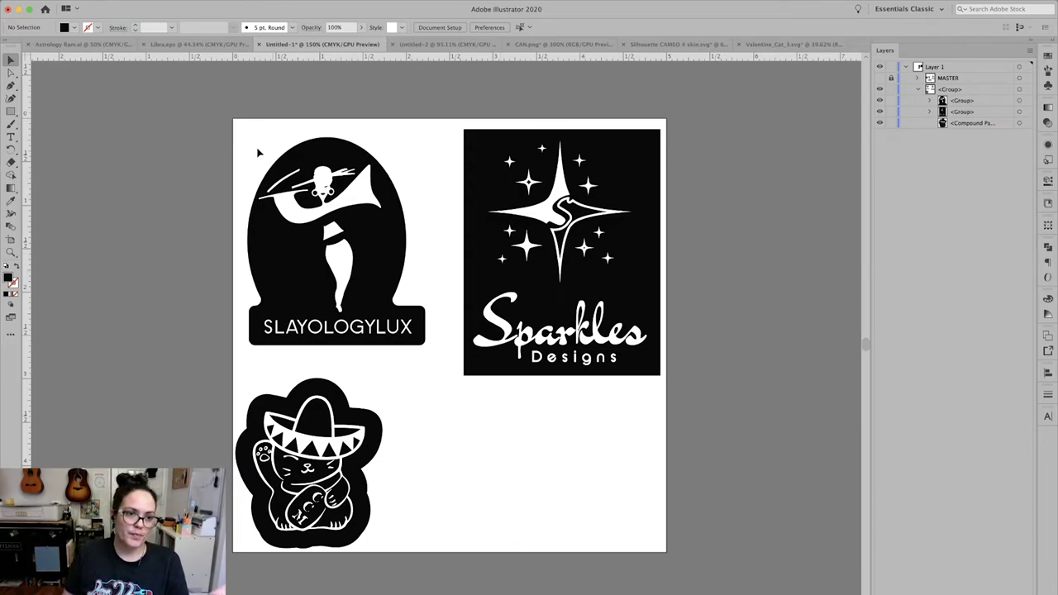
{"action": "left_click_drag", "start_coordinate": [221, 111], "coordinate": [661, 547]}
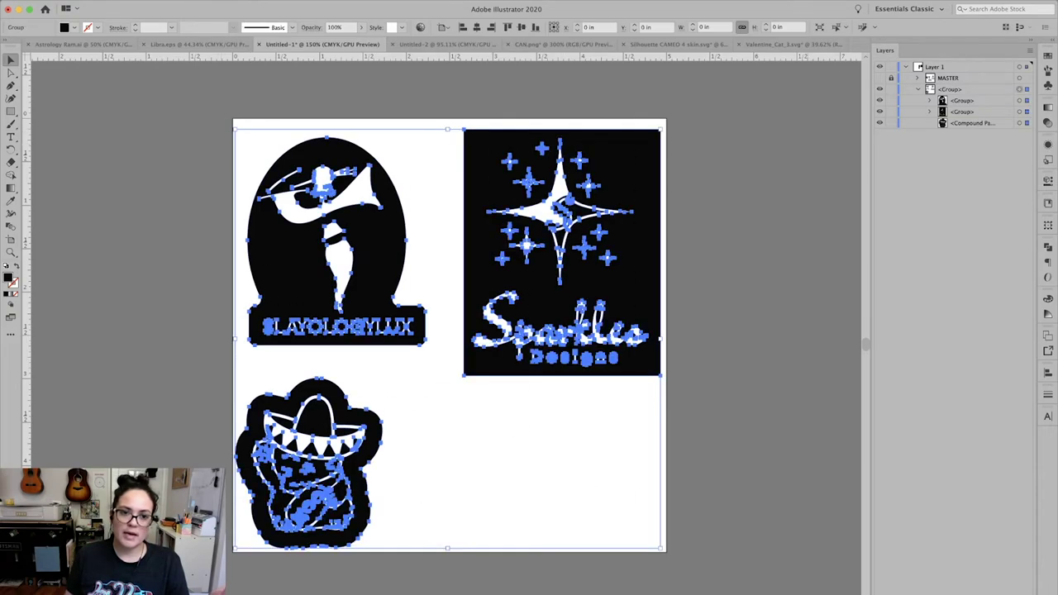
{"action": "left_click", "coordinate": [111, 0]}
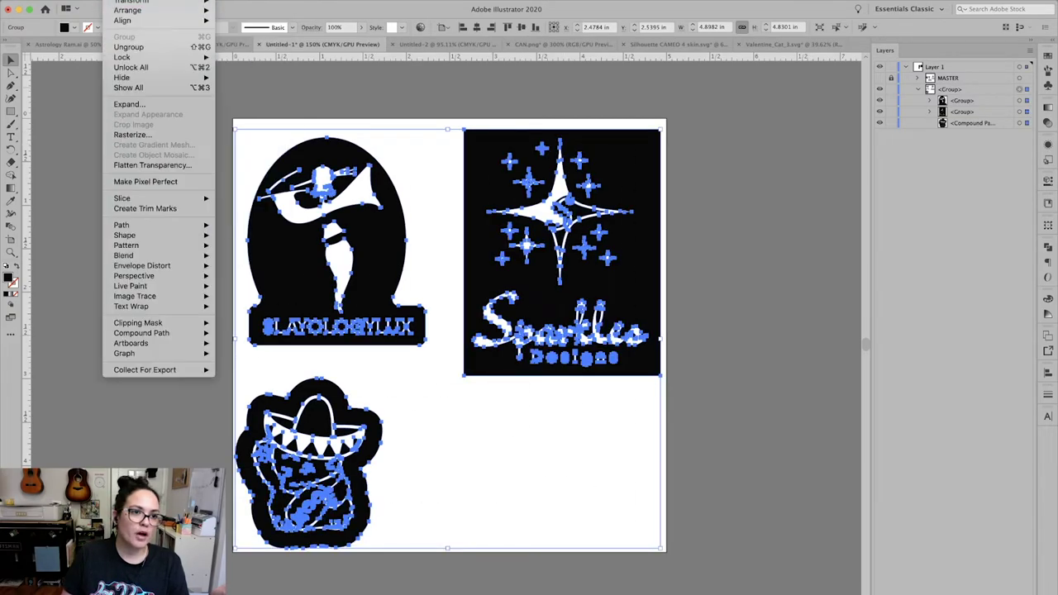
{"action": "mouse_move", "coordinate": [177, 0]}
{"action": "mouse_move", "coordinate": [111, 0]}
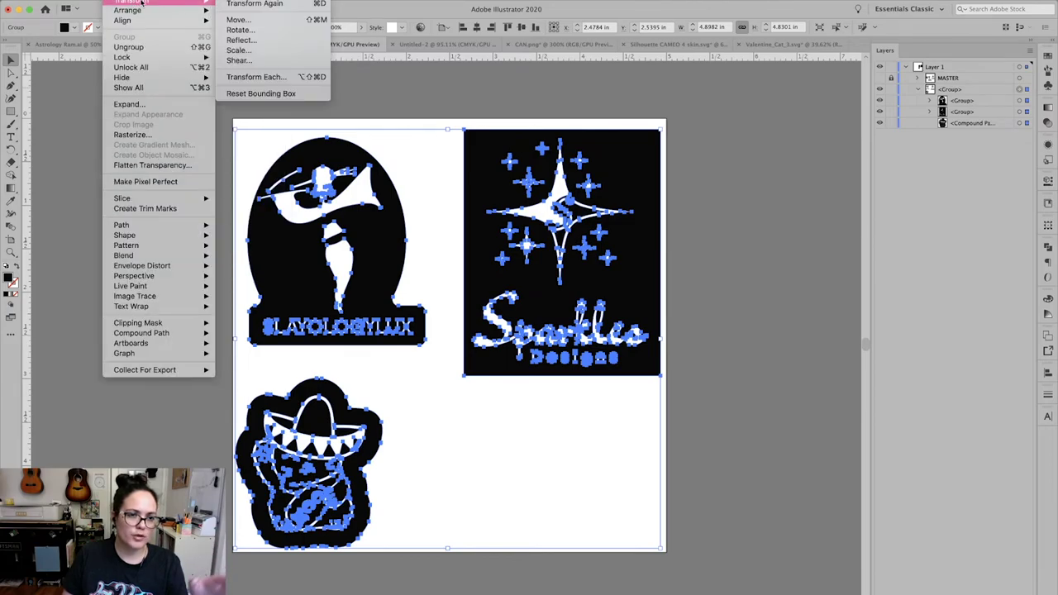
{"action": "left_click", "coordinate": [245, 41]}
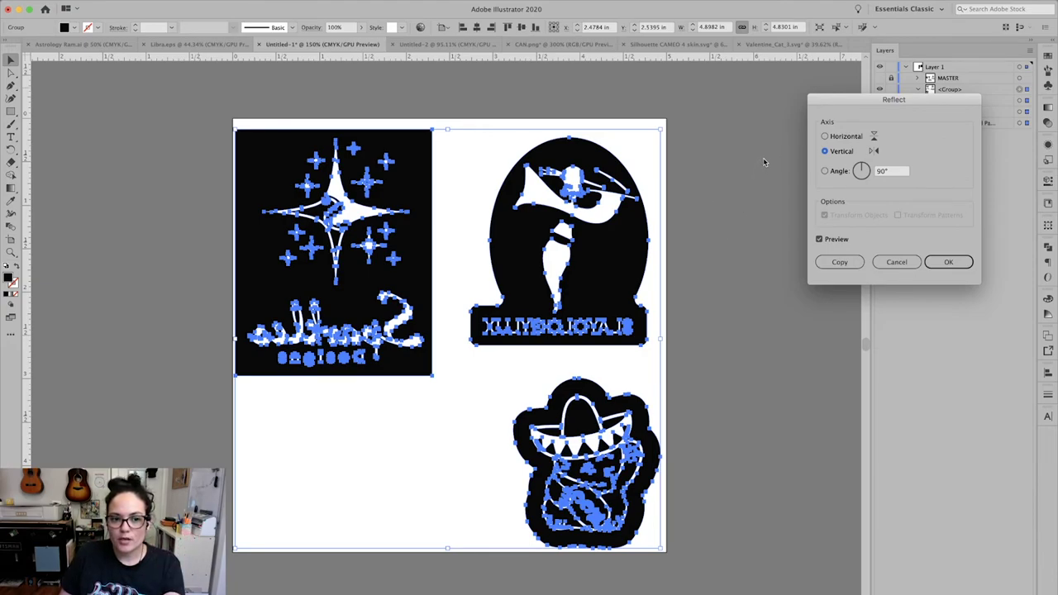
{"action": "left_click", "coordinate": [894, 263]}
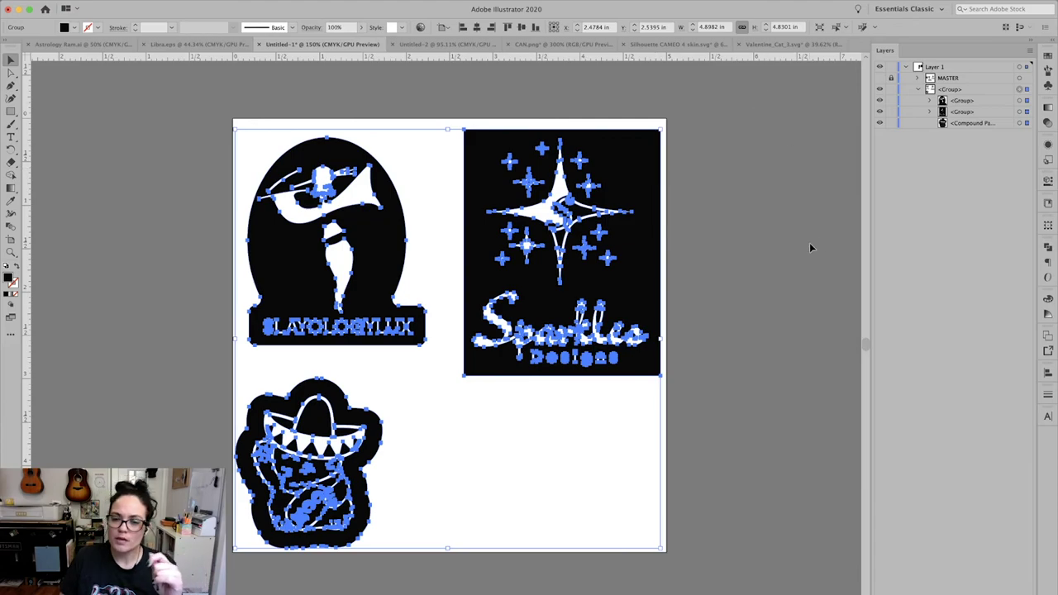
{"action": "left_click", "coordinate": [775, 243]}
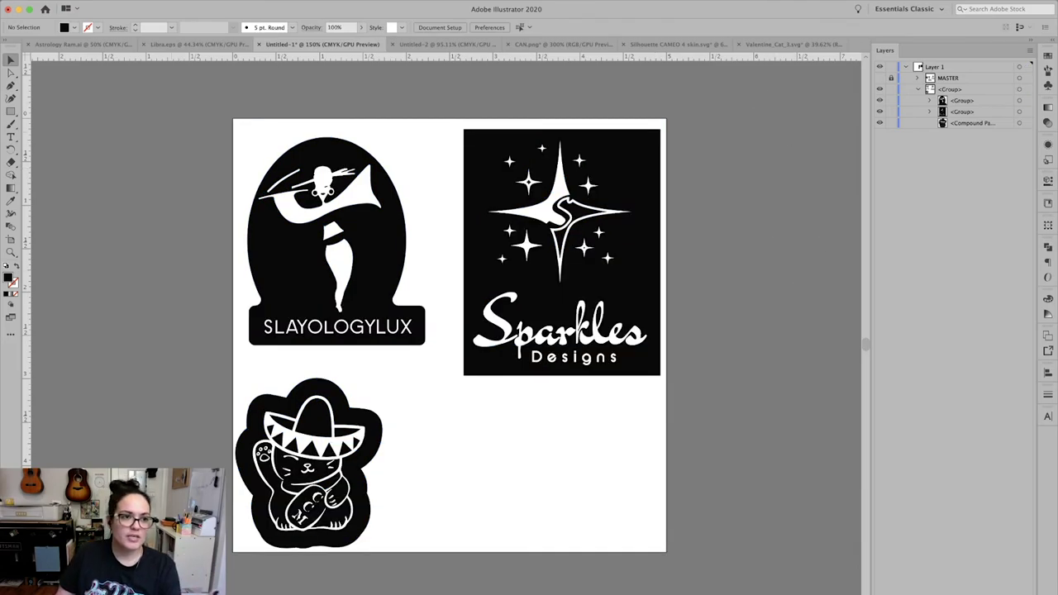
Save As SVG named Stamps on the Desktop with Use Artboards ticked
{"action": "left_click", "coordinate": [76, 0]}
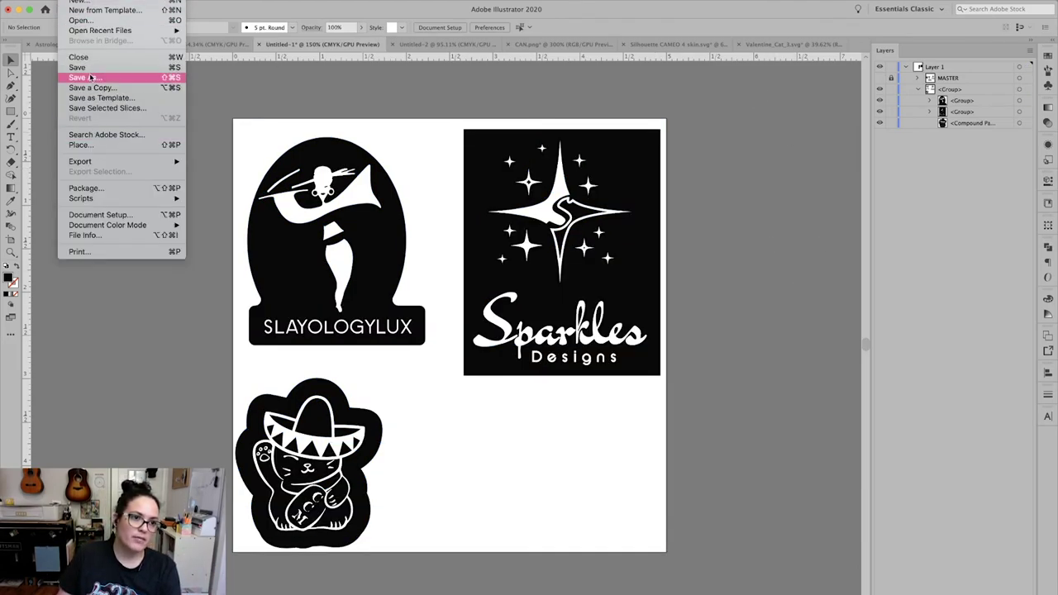
{"action": "left_click", "coordinate": [91, 76]}
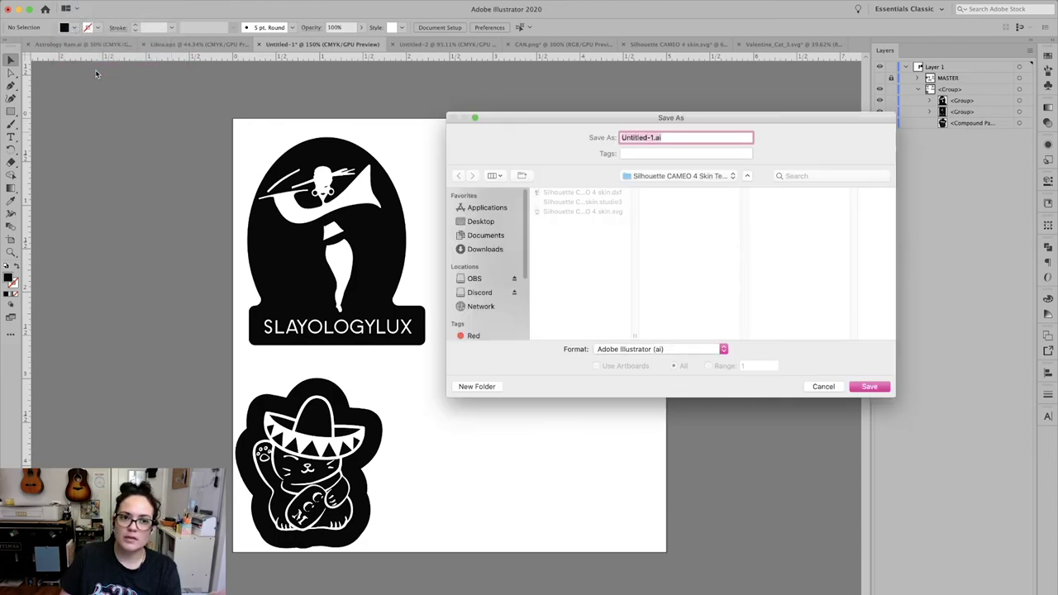
{"action": "left_click", "coordinate": [681, 352]}
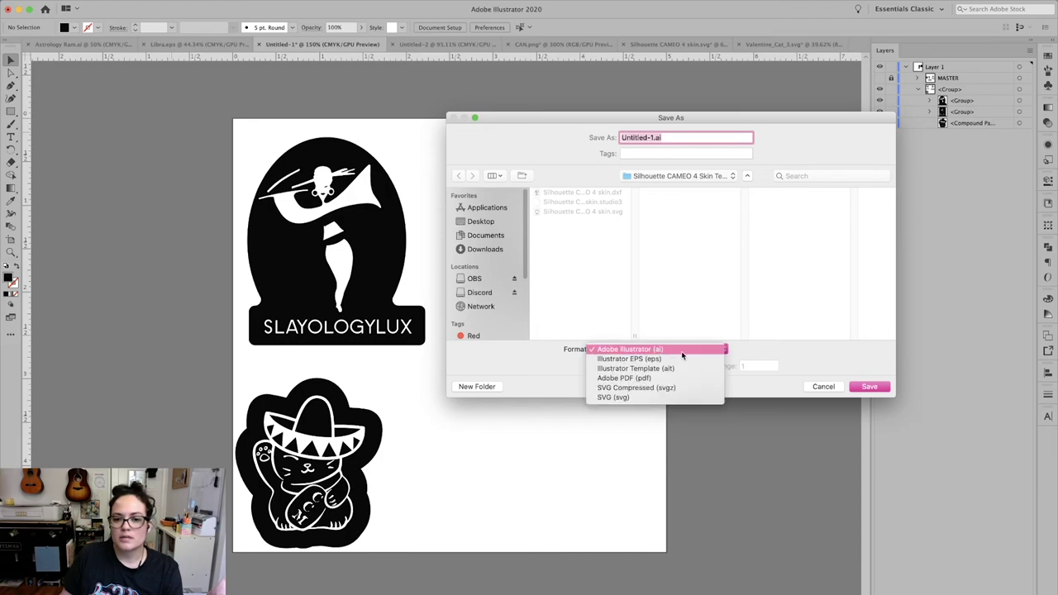
{"action": "left_click", "coordinate": [620, 396]}
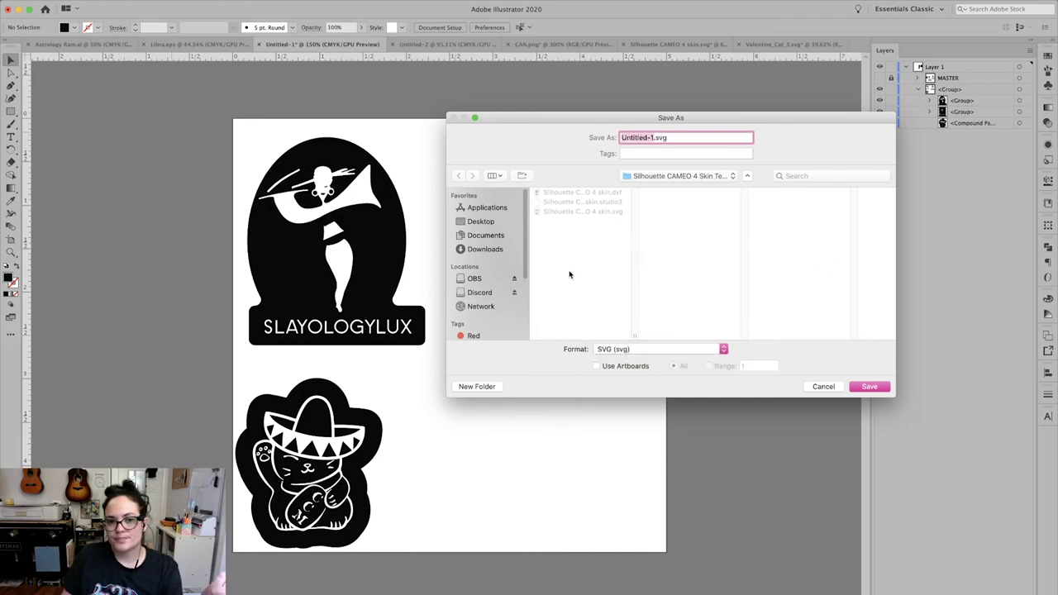
{"action": "left_click", "coordinate": [480, 221]}
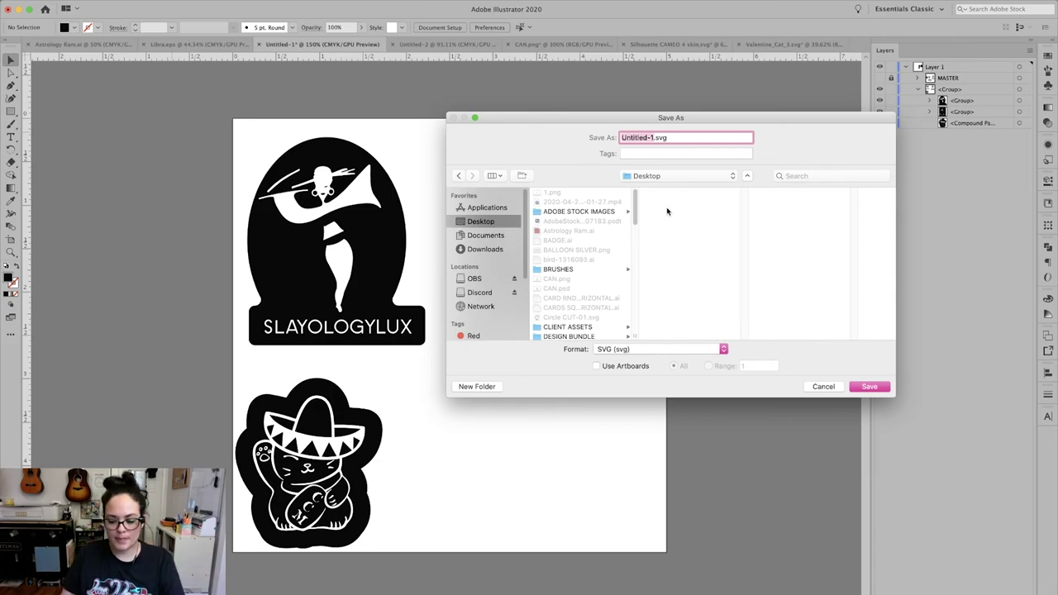
{"action": "type", "text": "Stamps"}
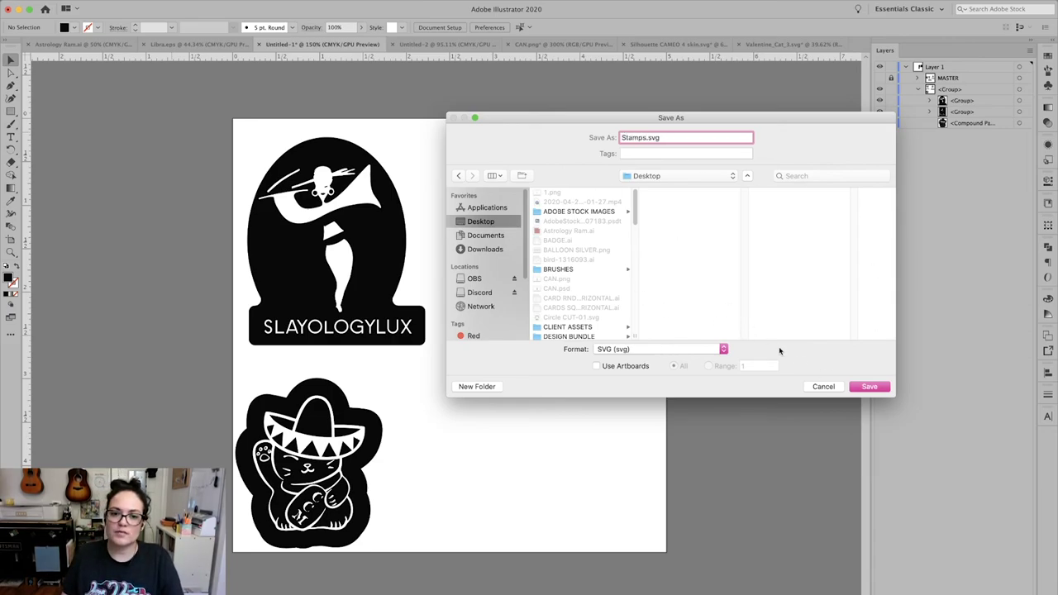
{"action": "left_click", "coordinate": [597, 366]}
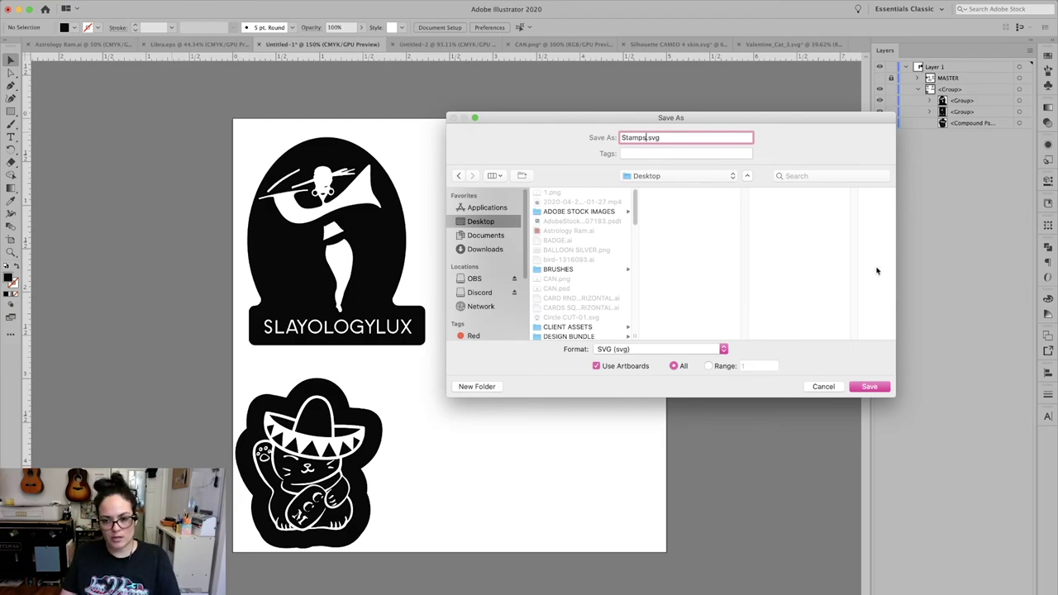
Accept the SVG options and replace the existing STAMPS-01.svg
{"action": "left_click", "coordinate": [867, 387]}
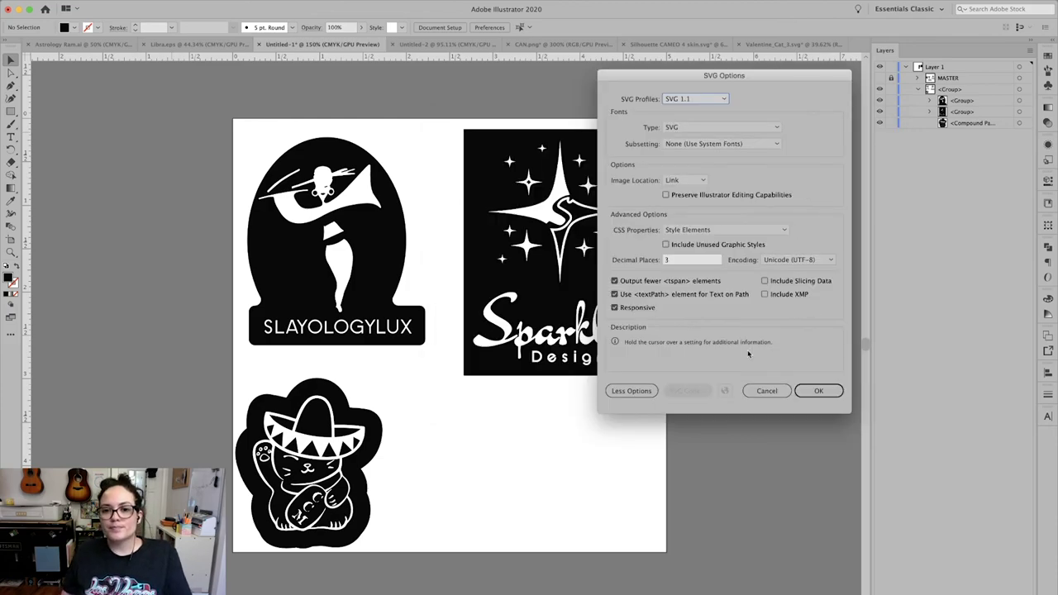
{"action": "left_click", "coordinate": [675, 263]}
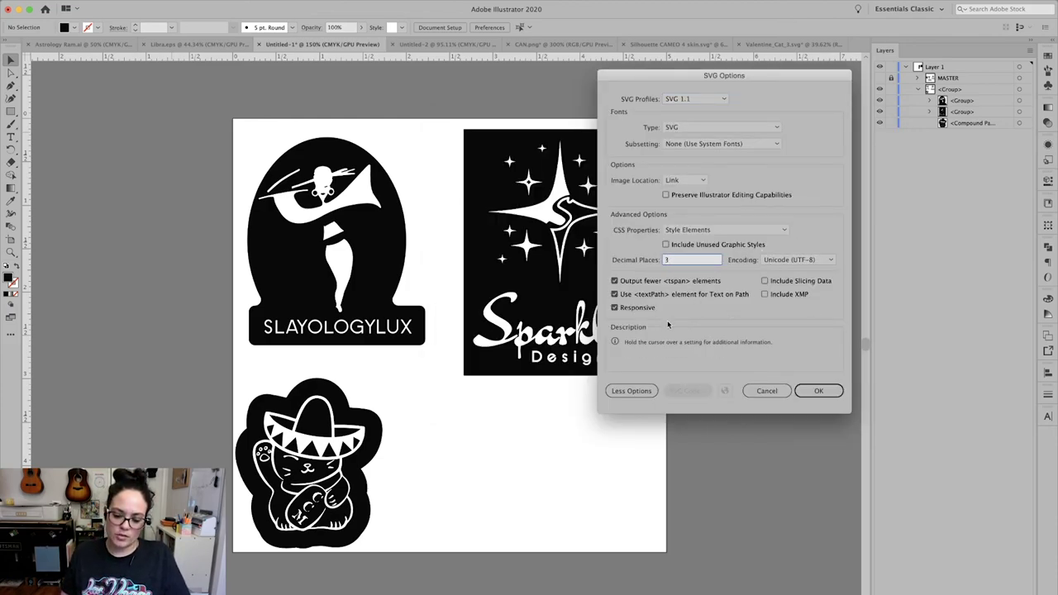
{"action": "left_click", "coordinate": [818, 391]}
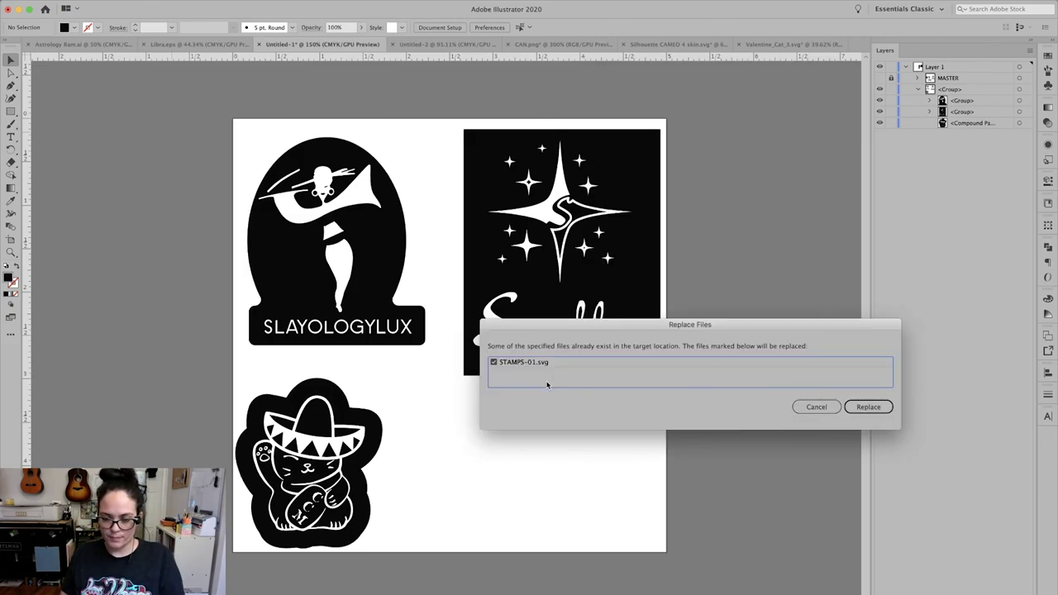
{"action": "left_click", "coordinate": [873, 408]}
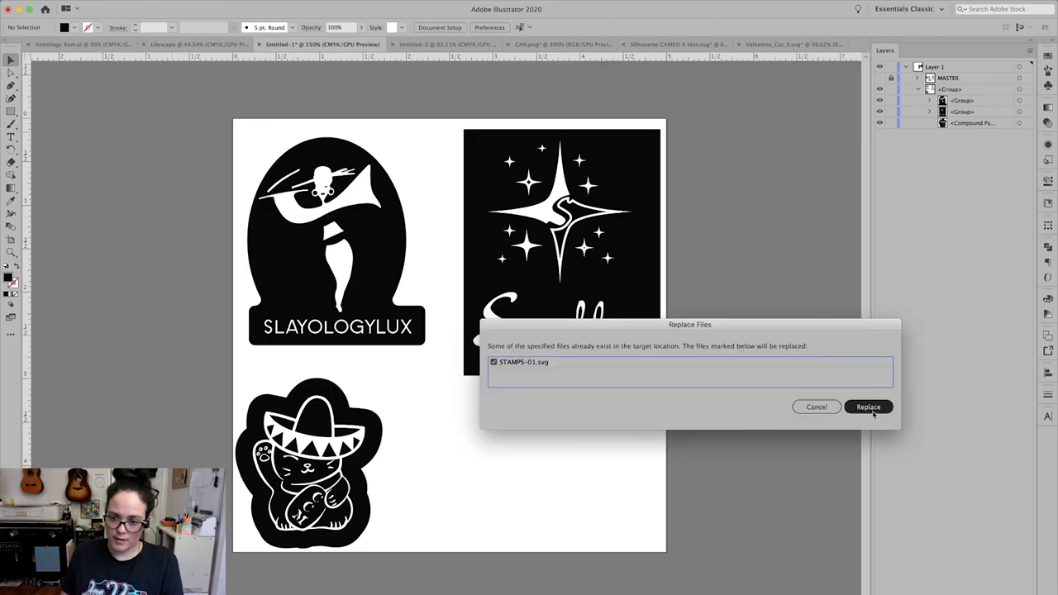